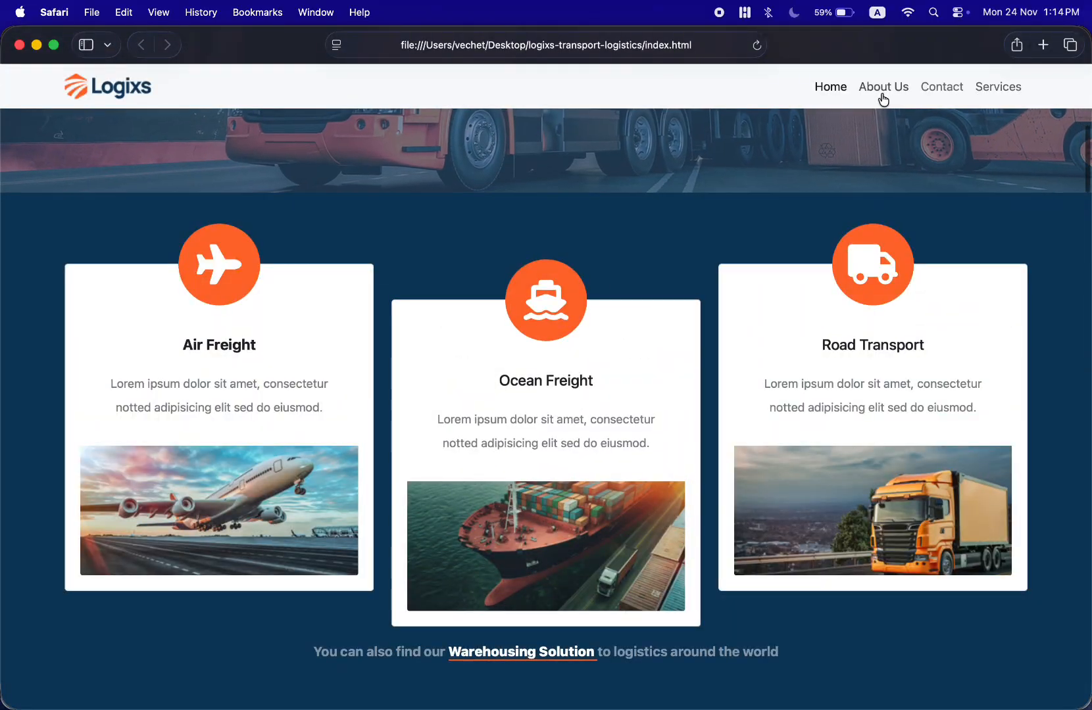
Open the About Us page of the local Logixs website and look through its content.
{"action": "left_click", "coordinate": [883, 99]}
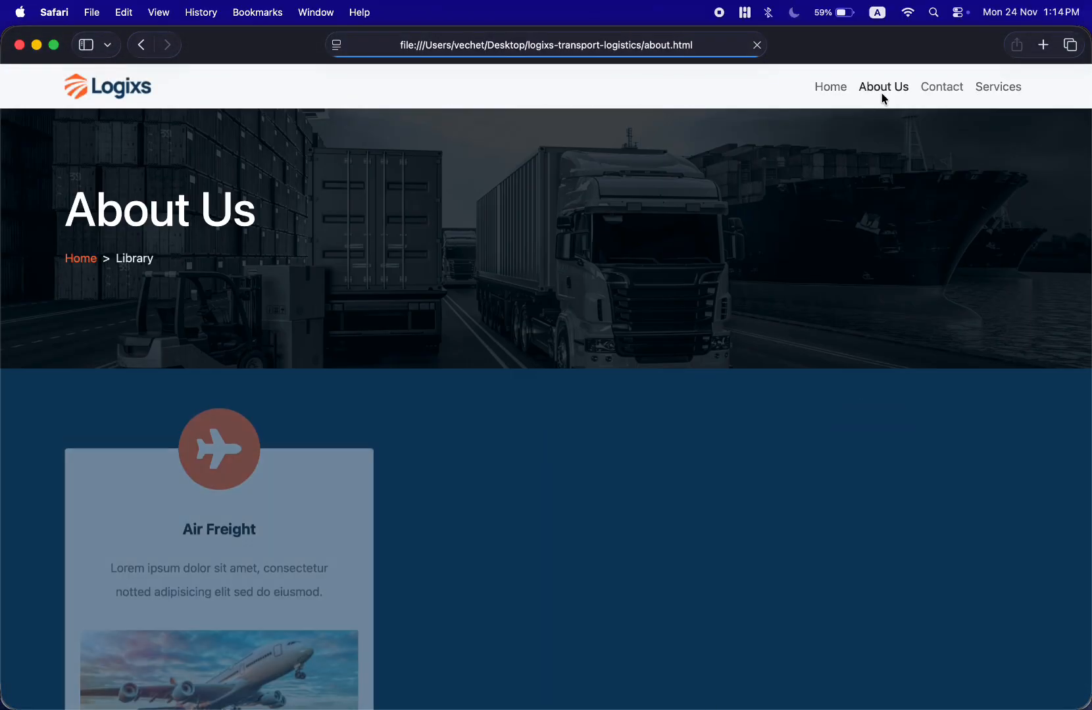
{"action": "scroll", "coordinate": [348, 391], "scroll_direction": "down", "scroll_amount": 7}
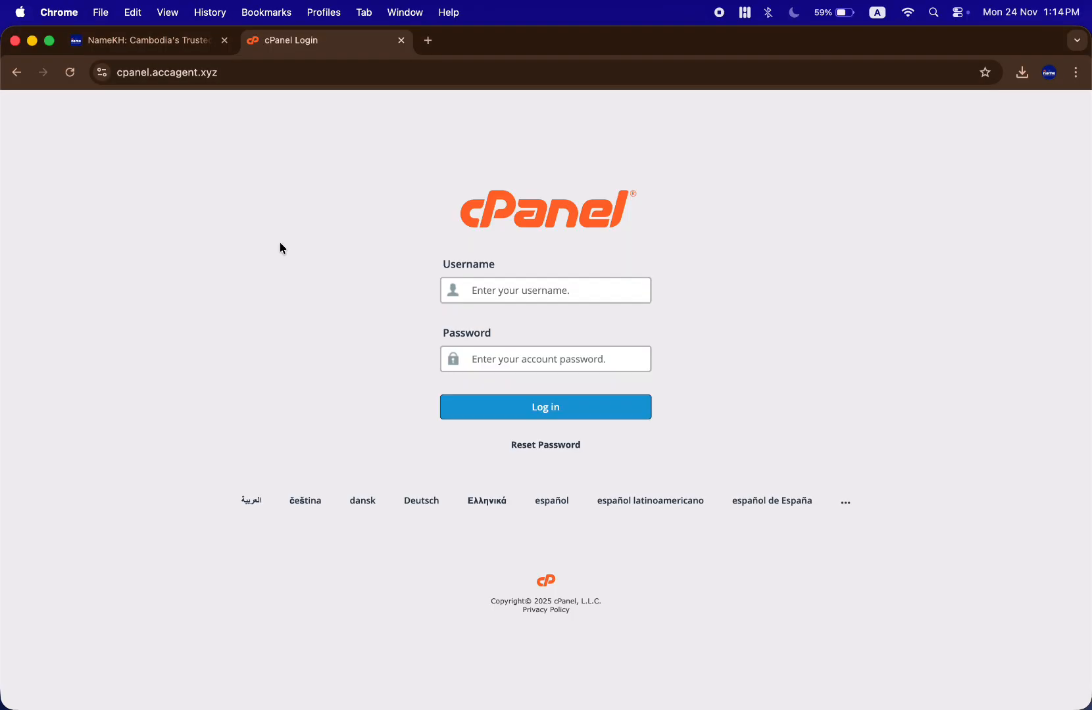
Switch to the NameKH home page in Chrome and look through its domain and hosting offers.
{"action": "left_click", "coordinate": [147, 46]}
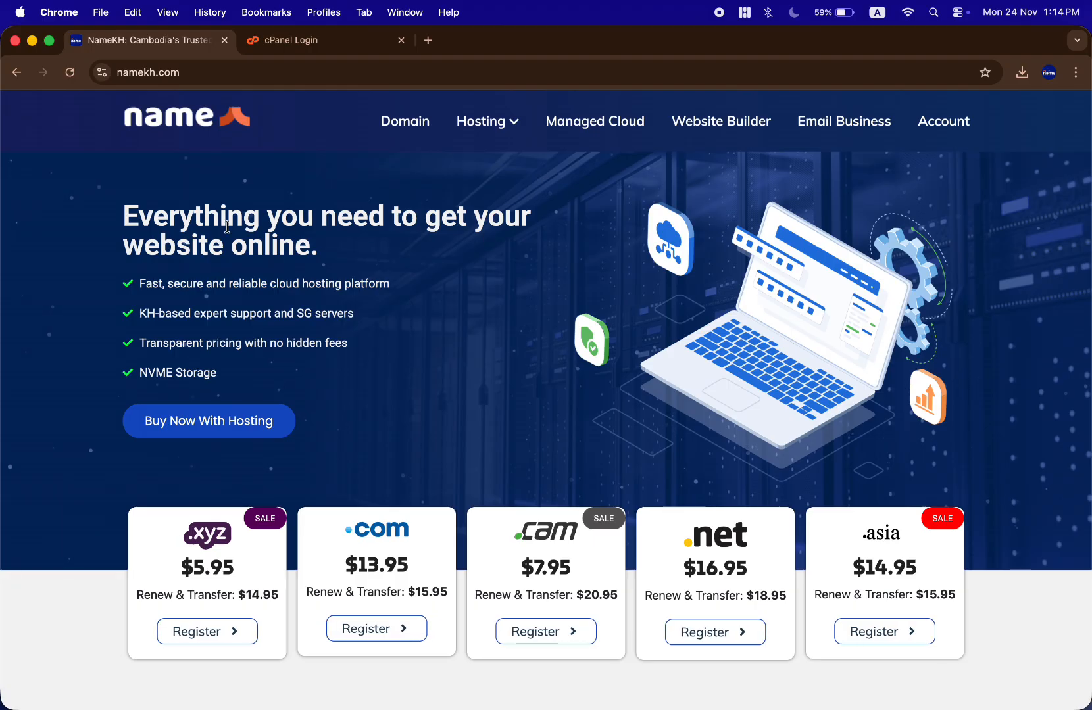
{"action": "scroll", "coordinate": [227, 227], "scroll_direction": "down", "scroll_amount": 2}
{"action": "scroll", "coordinate": [227, 227], "scroll_direction": "up", "scroll_amount": 2}
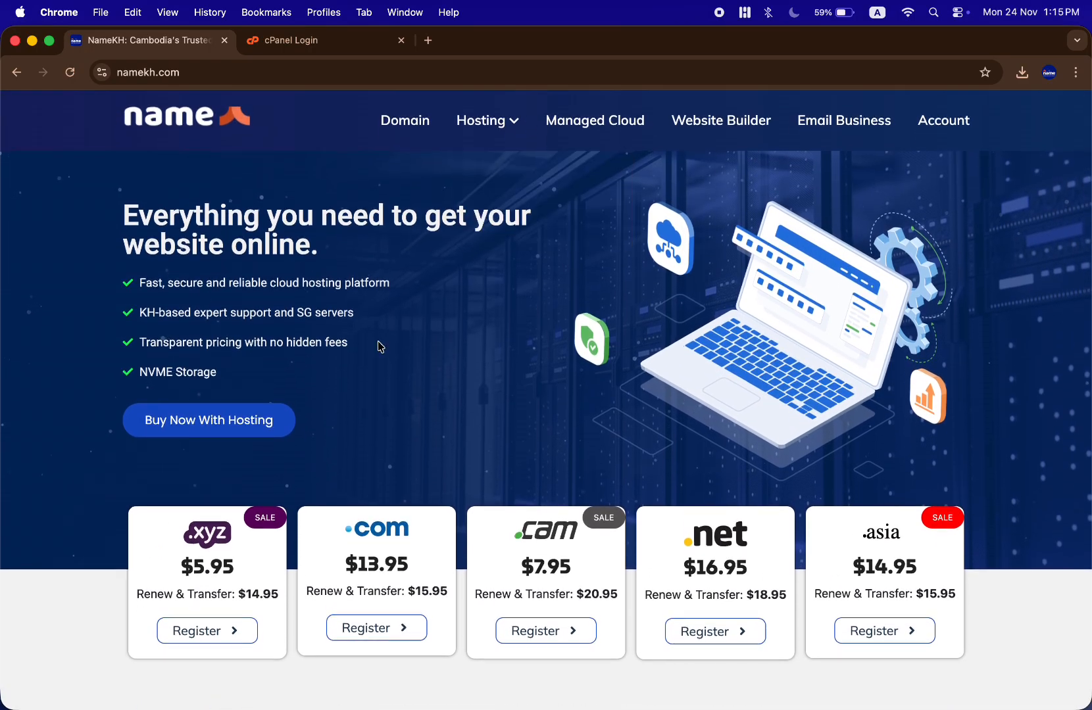
{"action": "scroll", "coordinate": [378, 341], "scroll_direction": "down", "scroll_amount": 20}
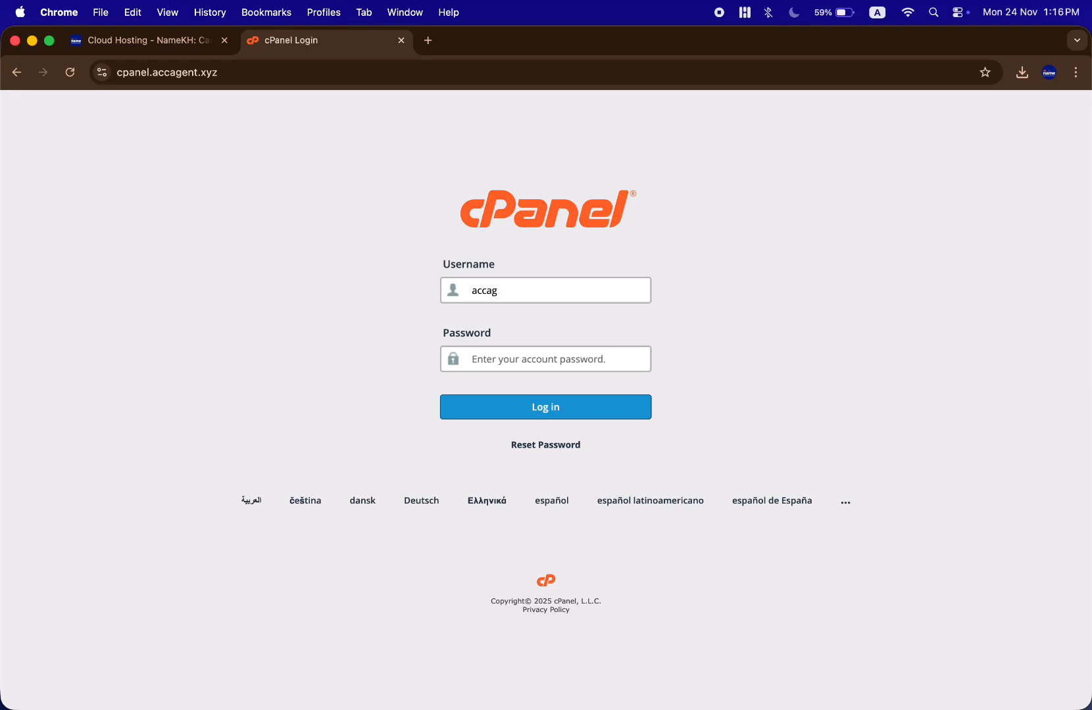
Enter the cPanel account password, log in, and dismiss the browser's offer to save the password.
{"action": "type", "text": "•"}
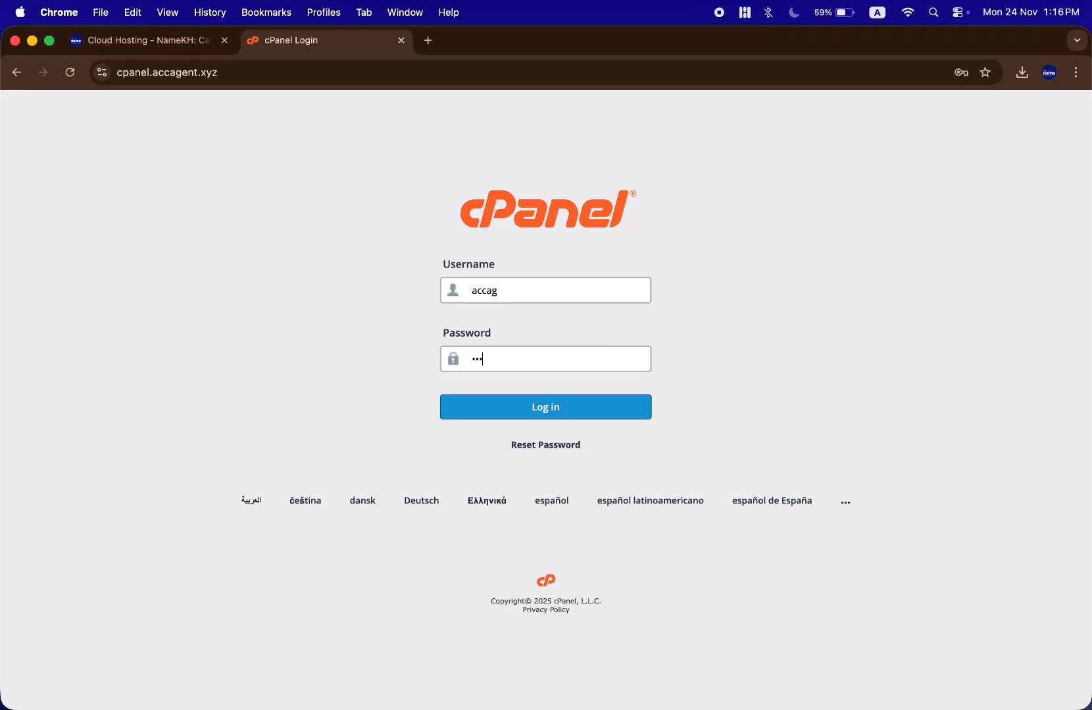
{"action": "key", "text": "BackSpace"}
{"action": "type", "text": "••"}
{"action": "key", "text": "Return"}
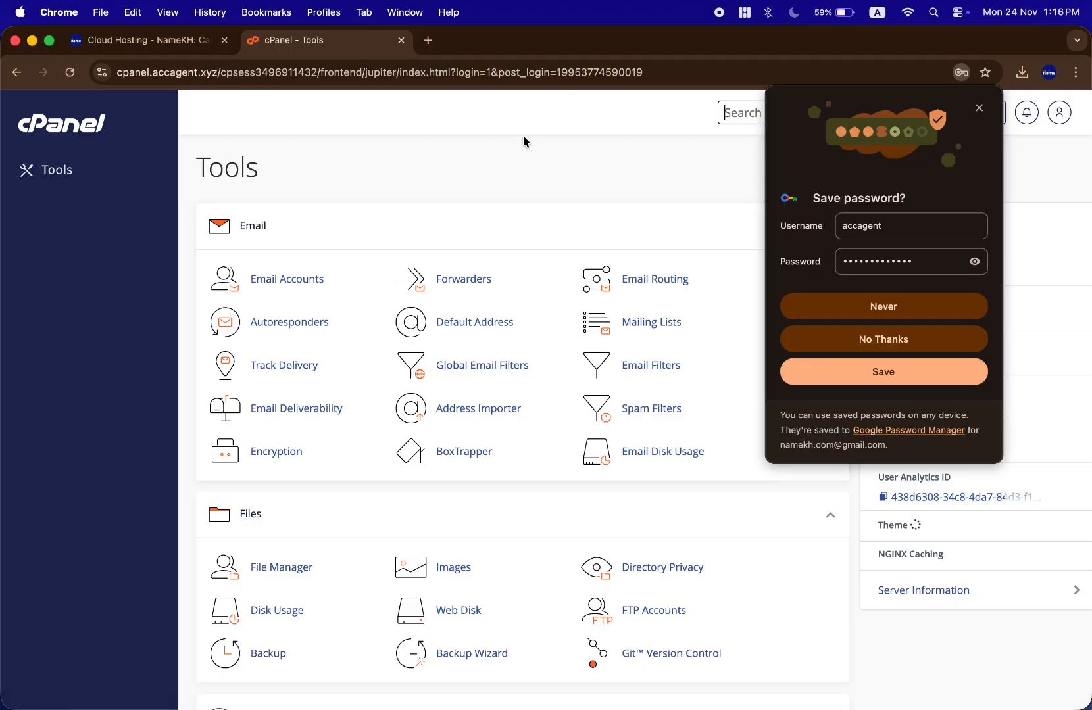
{"action": "left_click", "coordinate": [979, 109]}
Open the Domains tool in cPanel and start creating a new domain.
{"action": "scroll", "coordinate": [370, 244], "scroll_direction": "down", "scroll_amount": 5}
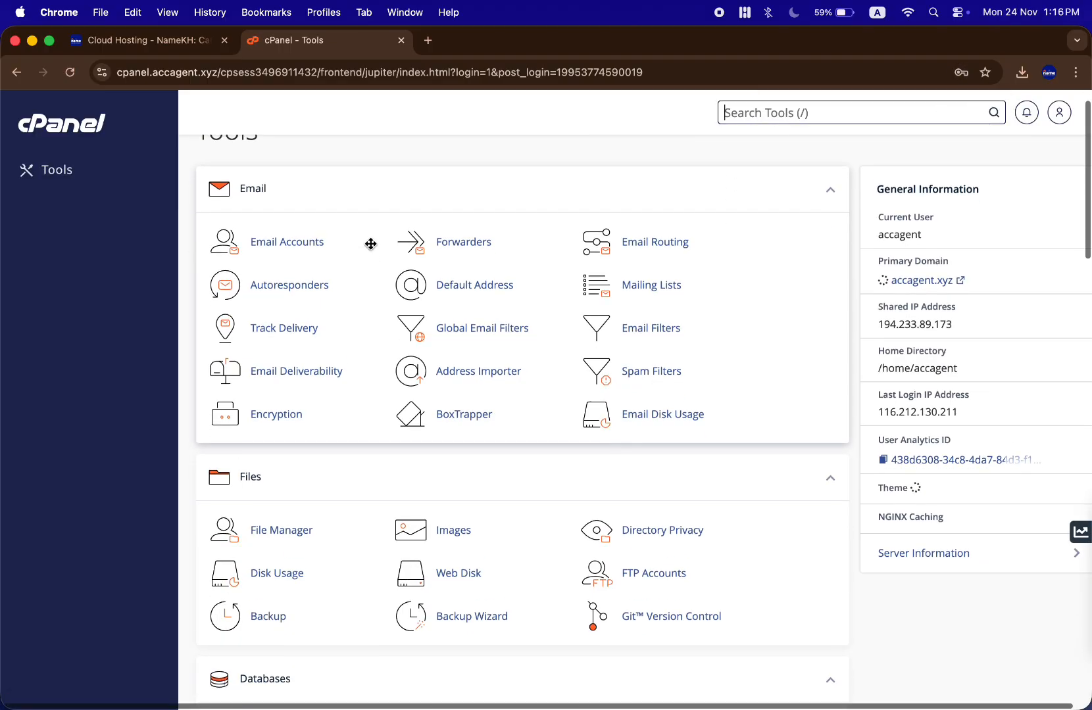
{"action": "scroll", "coordinate": [372, 250], "scroll_direction": "down", "scroll_amount": 6}
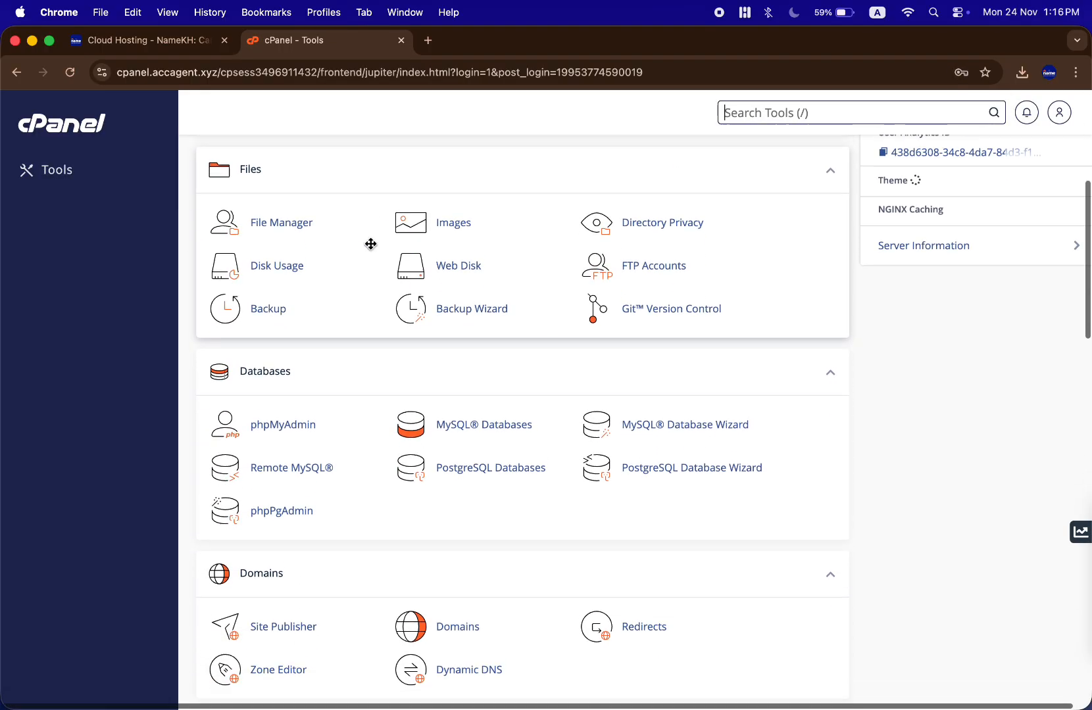
{"action": "scroll", "coordinate": [372, 250], "scroll_direction": "up", "scroll_amount": 3}
{"action": "scroll", "coordinate": [372, 249], "scroll_direction": "down", "scroll_amount": 7}
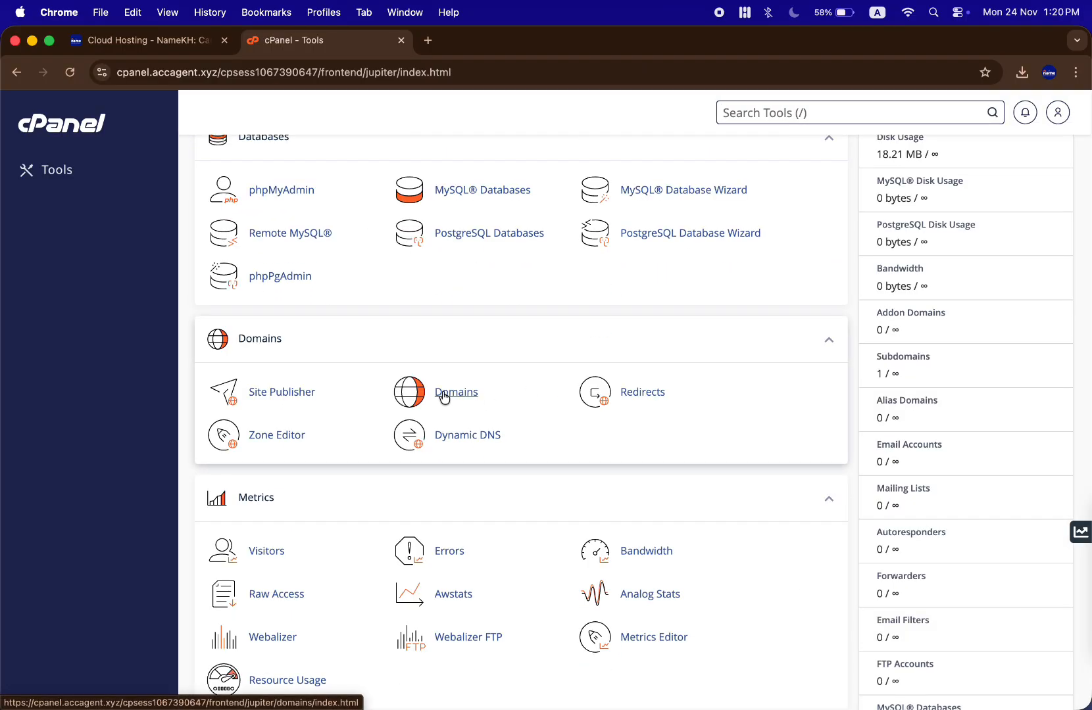
{"action": "left_click", "coordinate": [458, 400]}
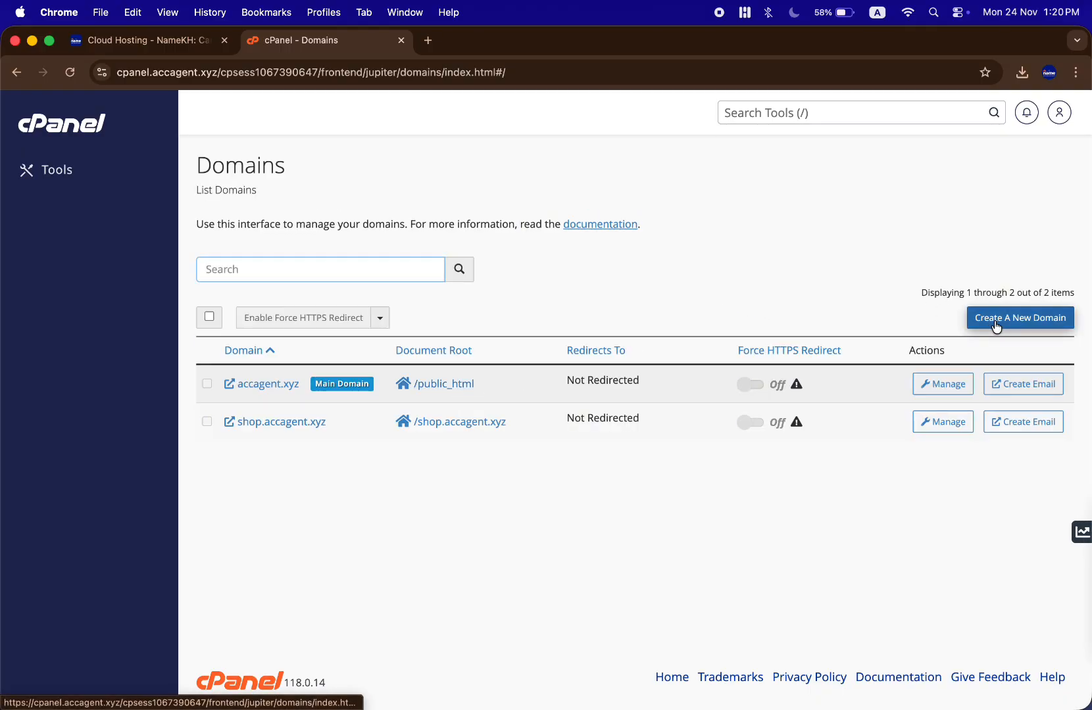
{"action": "left_click", "coordinate": [1010, 319]}
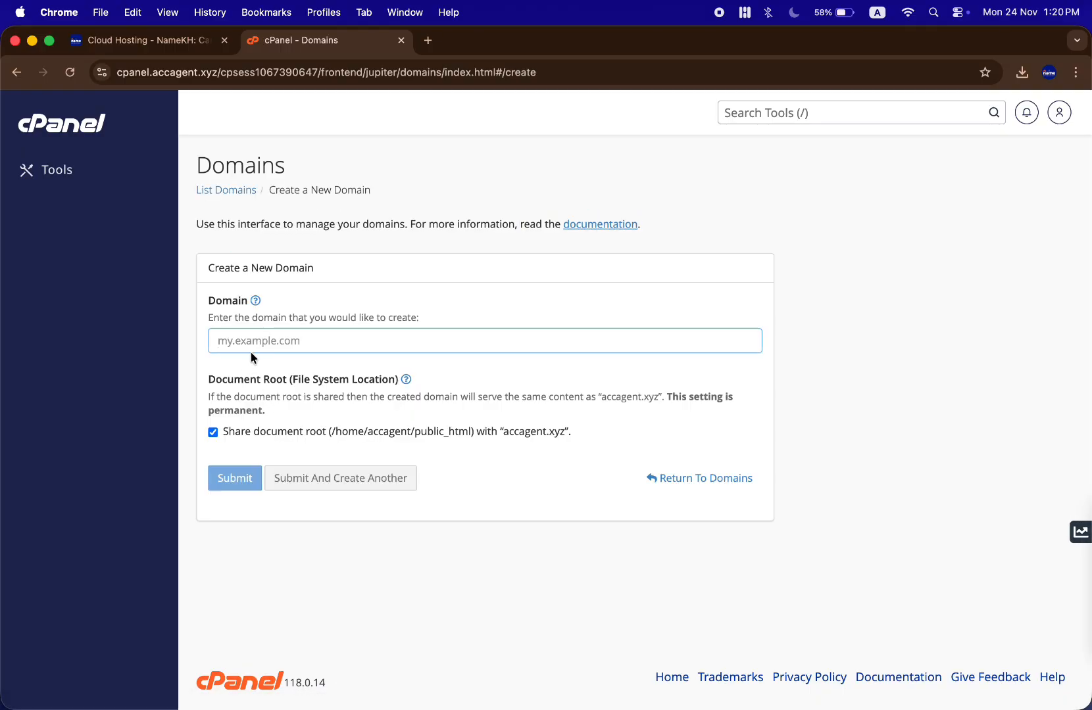
Create the subdomain logistic.accagent.xyz with its own document root, logistic.accagent.xyz, instead of sharing public_html.
{"action": "type", "text": "logistic"}
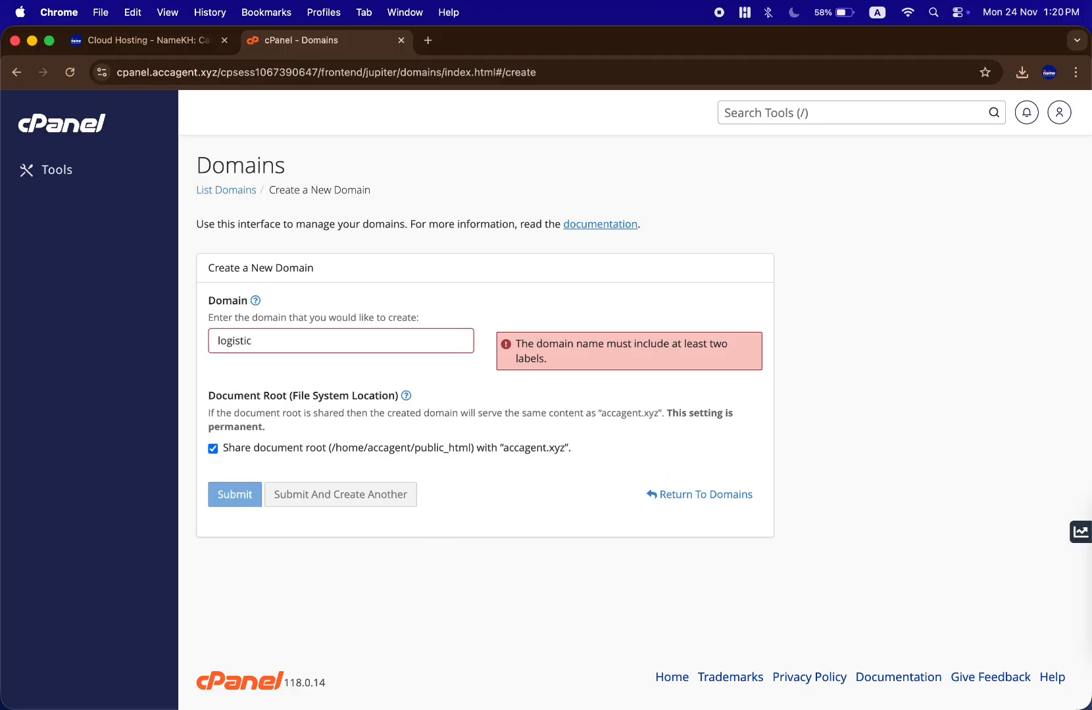
{"action": "left_click_drag", "start_coordinate": [503, 453], "coordinate": [564, 454]}
{"action": "key", "text": "super+c"}
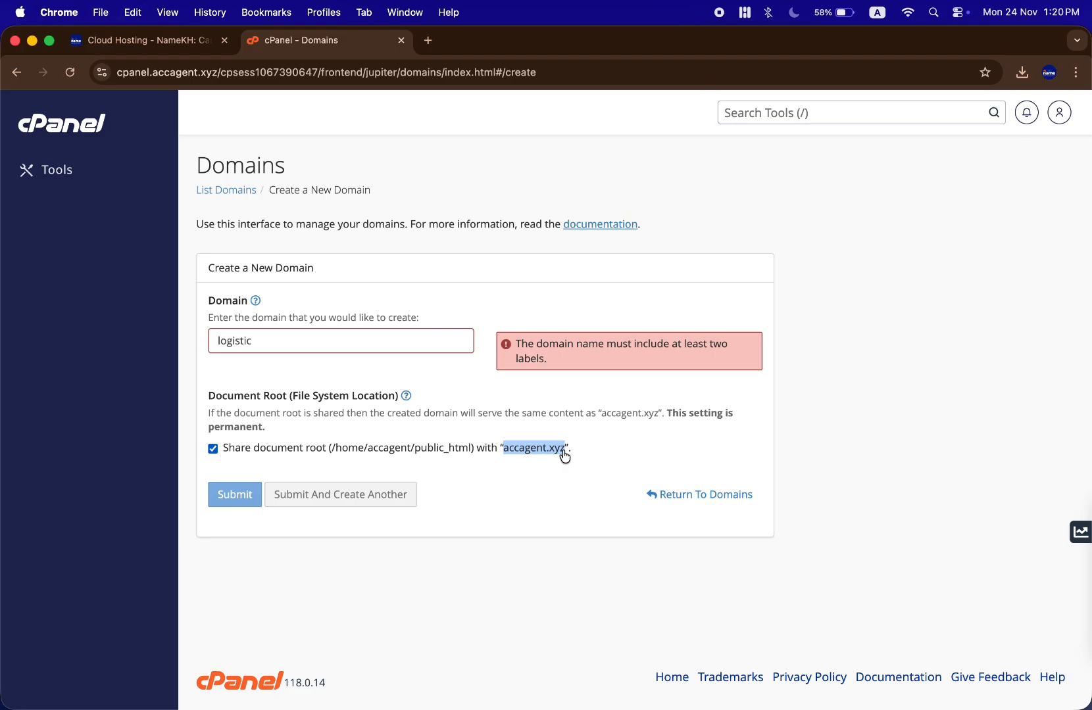
{"action": "left_click", "coordinate": [300, 345]}
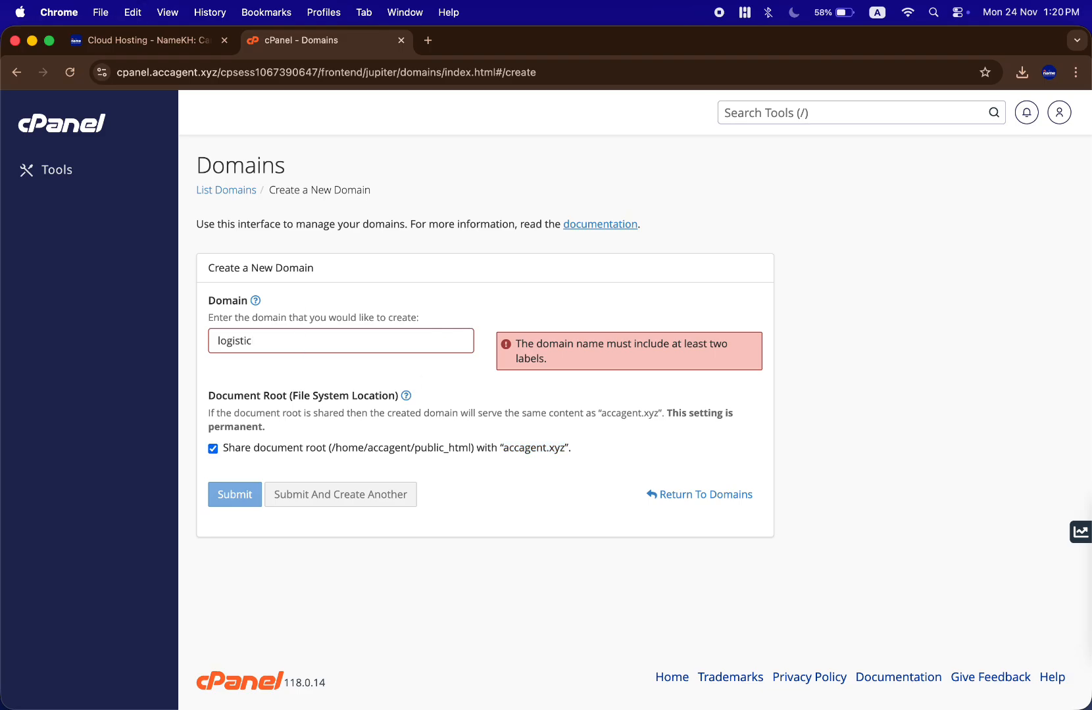
{"action": "type", "text": "."}
{"action": "key", "text": "super+v"}
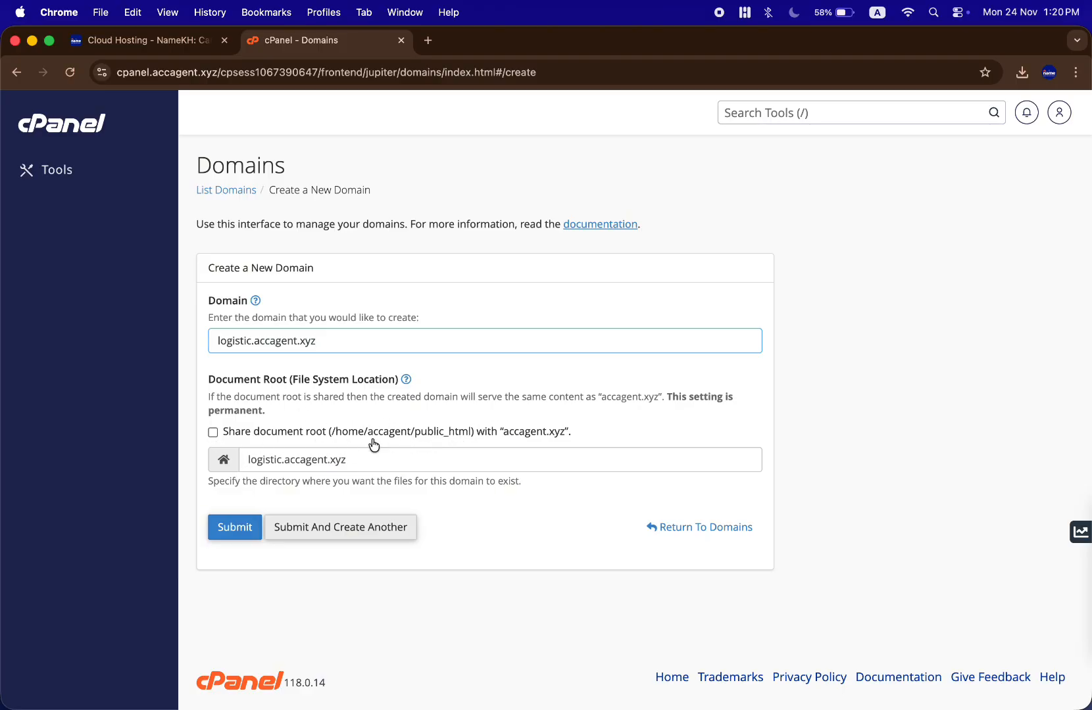
{"action": "left_click", "coordinate": [225, 533]}
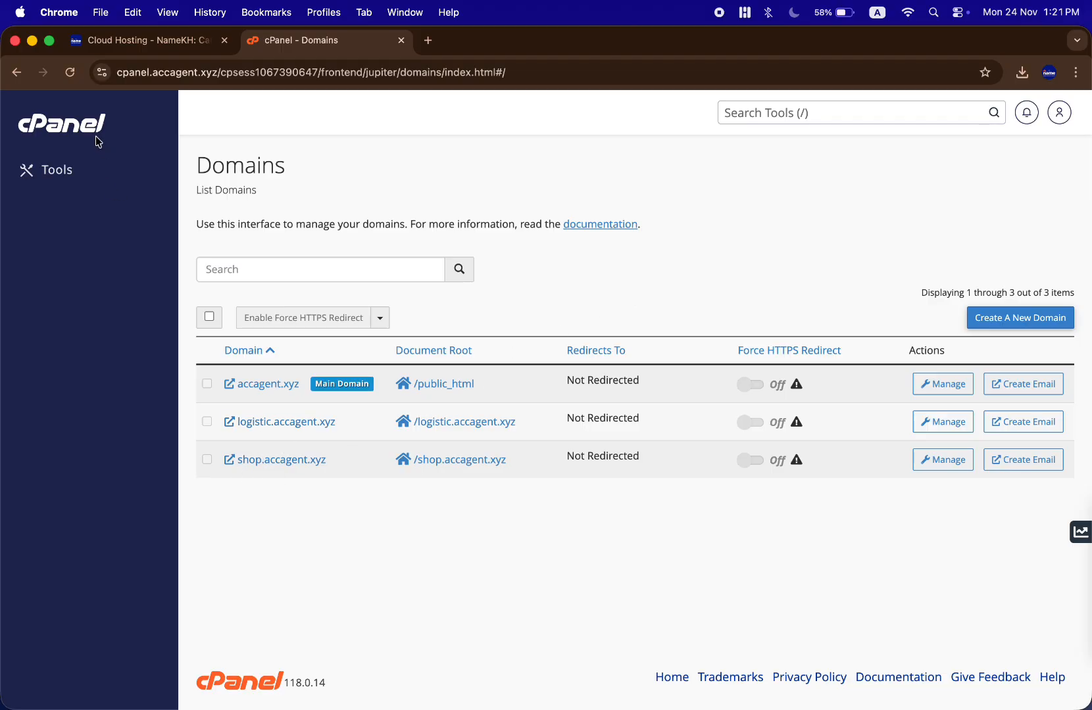
Return to the cPanel tools, open File Manager, and enter the logistic.accagent.xyz folder.
{"action": "left_click", "coordinate": [82, 128]}
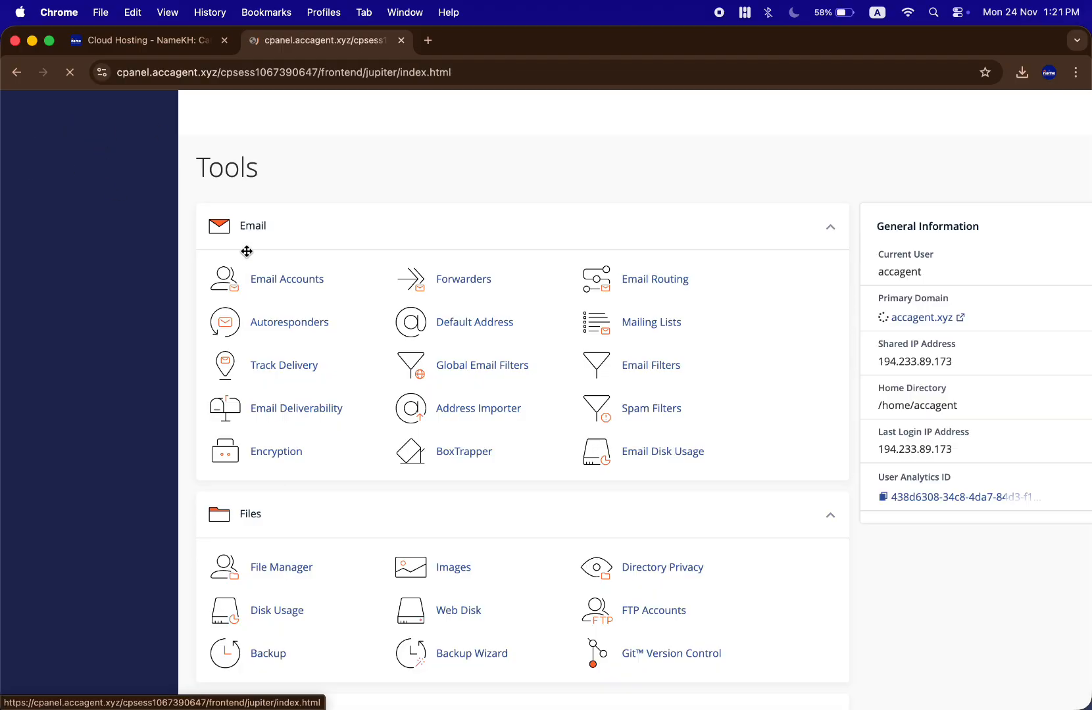
{"action": "scroll", "coordinate": [309, 488], "scroll_direction": "down", "scroll_amount": 2}
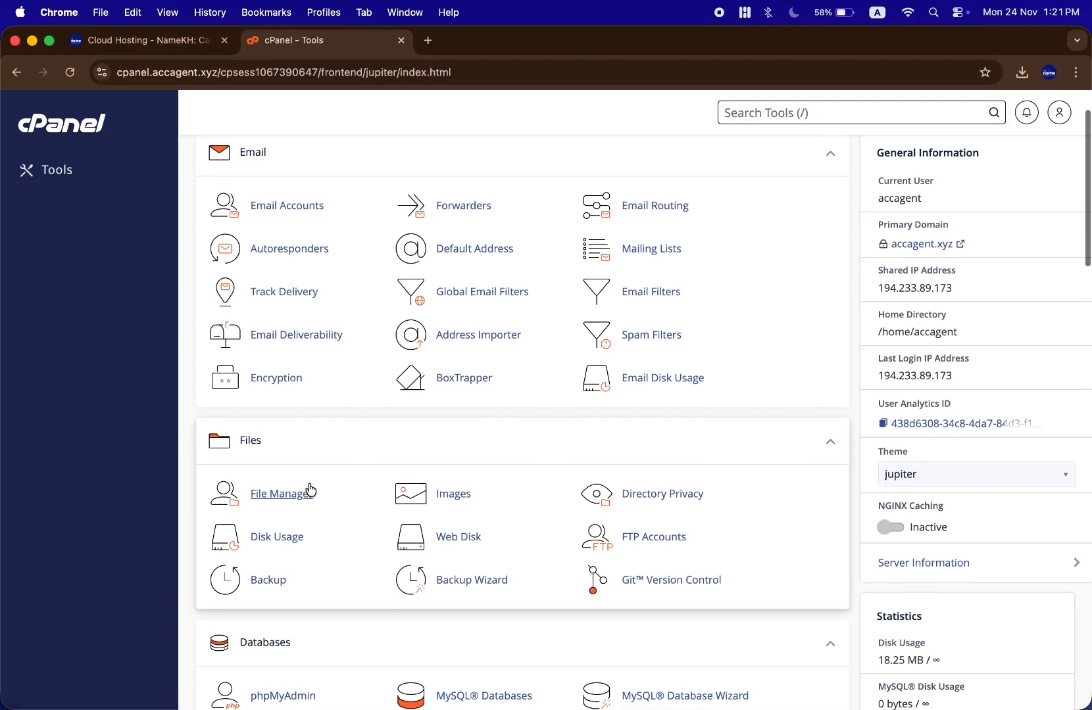
{"action": "scroll", "coordinate": [313, 397], "scroll_direction": "down", "scroll_amount": 3}
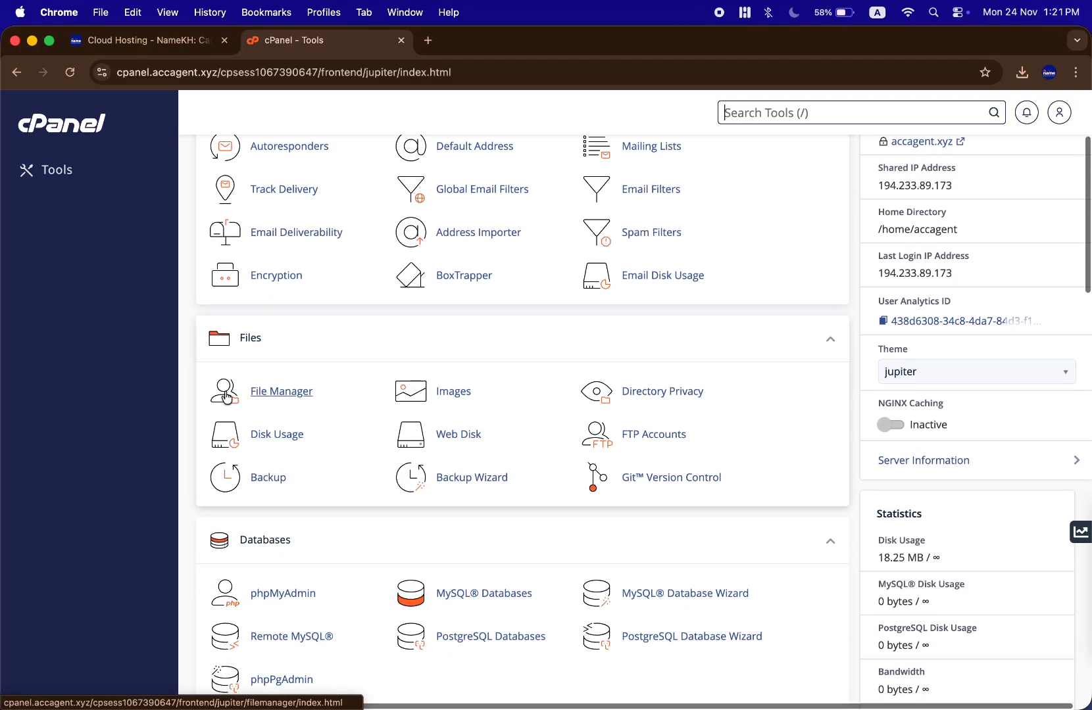
{"action": "left_click", "coordinate": [275, 394]}
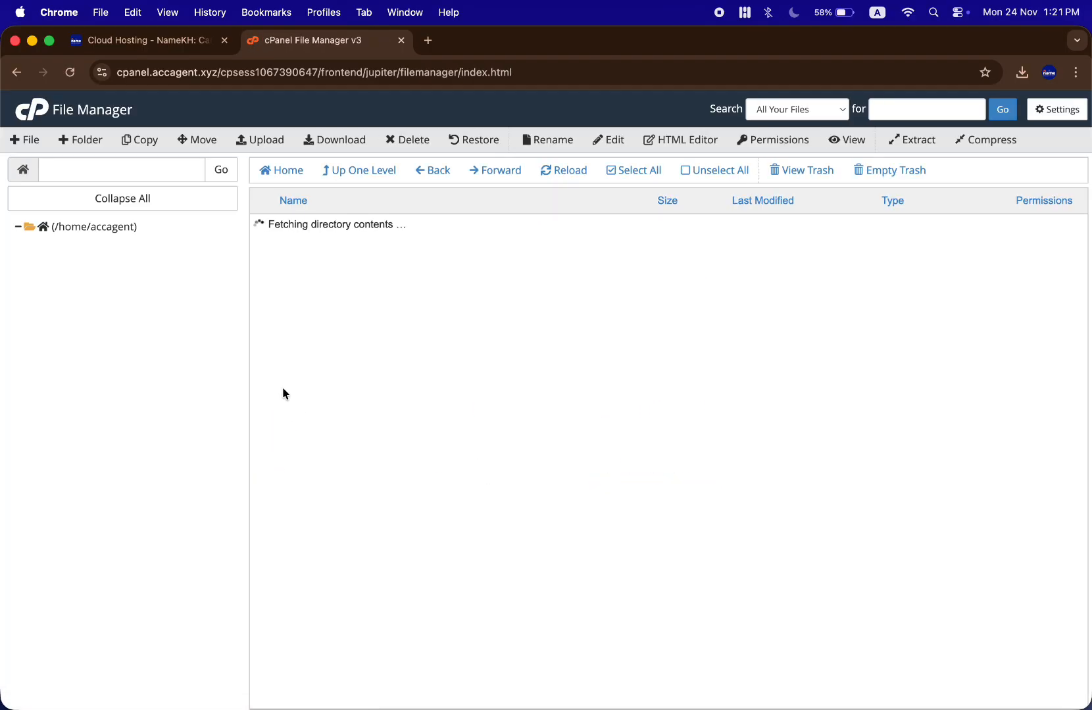
{"action": "scroll", "coordinate": [437, 387], "scroll_direction": "down", "scroll_amount": 2}
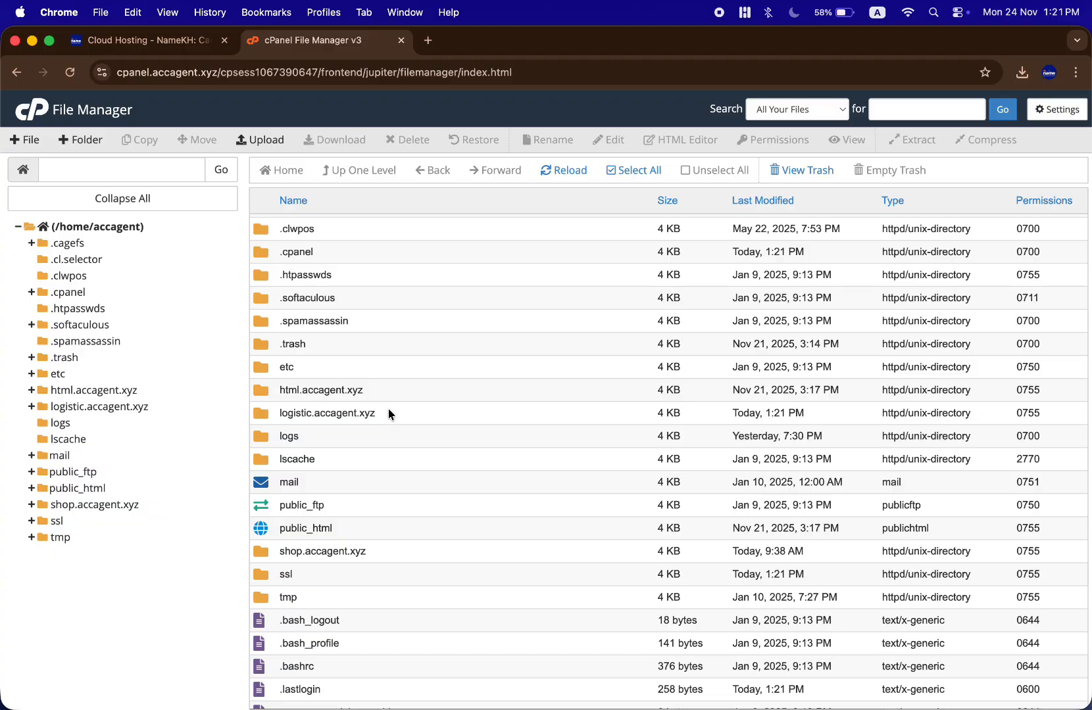
{"action": "double_click", "coordinate": [404, 412]}
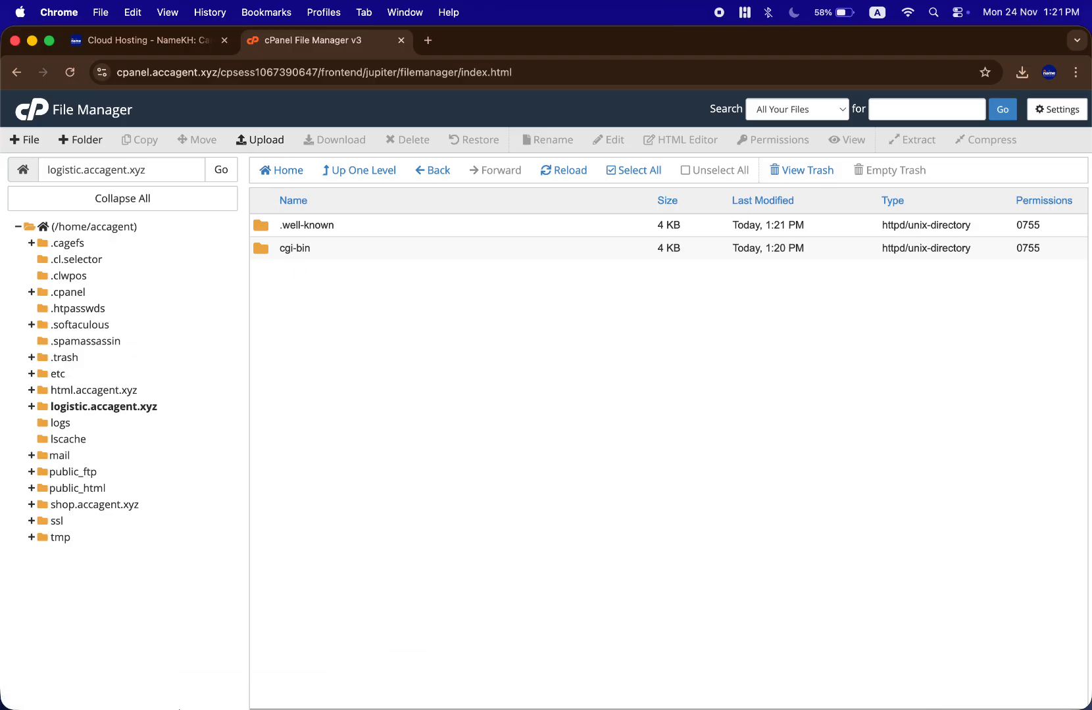
Minimize the browser, inspect the files in the desktop folder logixs-transport-logistics, and close the folder window.
{"action": "mouse_move", "coordinate": [181, 707]}
{"action": "key", "text": "super+m"}
{"action": "left_click", "coordinate": [844, 510]}
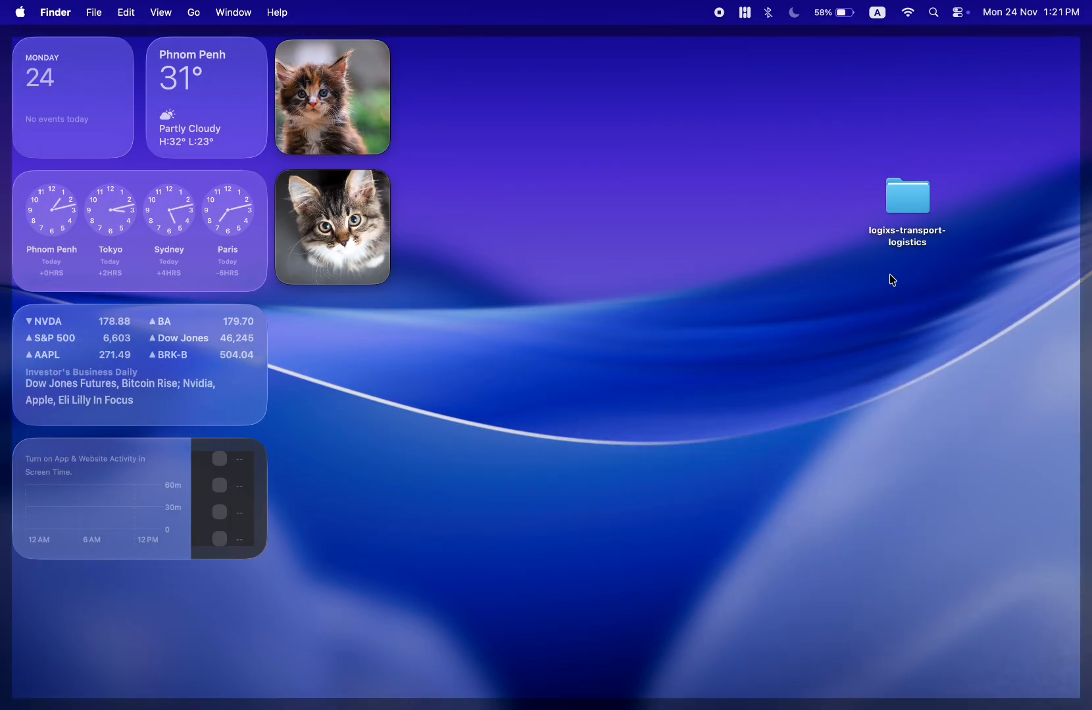
{"action": "double_click", "coordinate": [910, 206]}
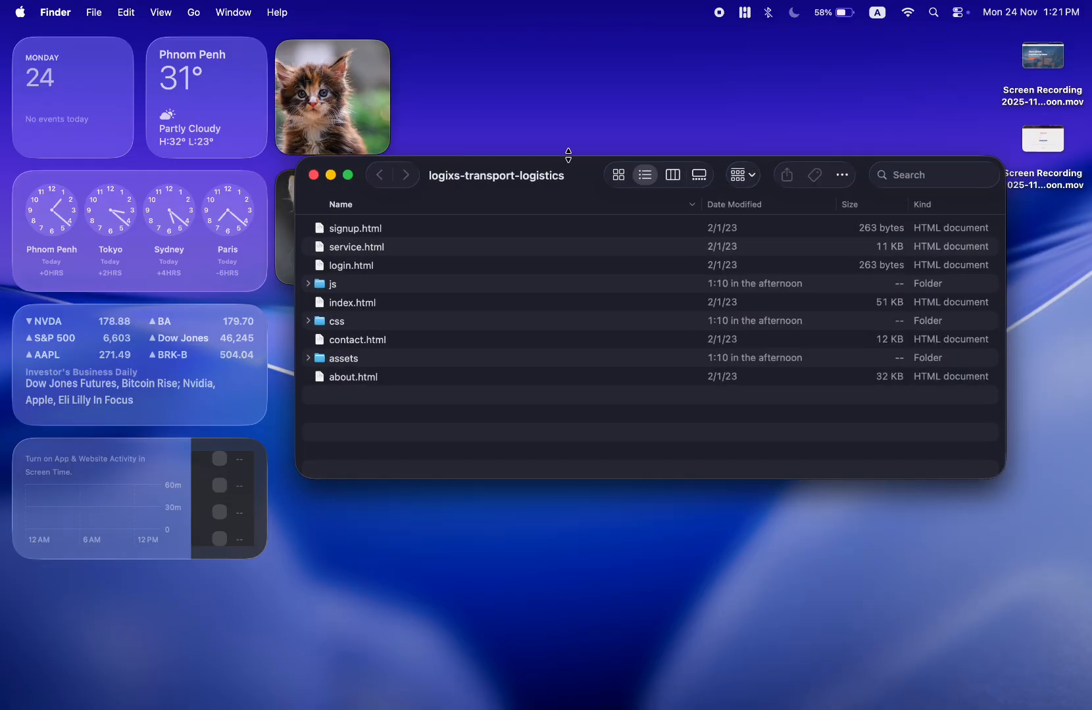
{"action": "left_click_drag", "start_coordinate": [568, 154], "coordinate": [612, 51]}
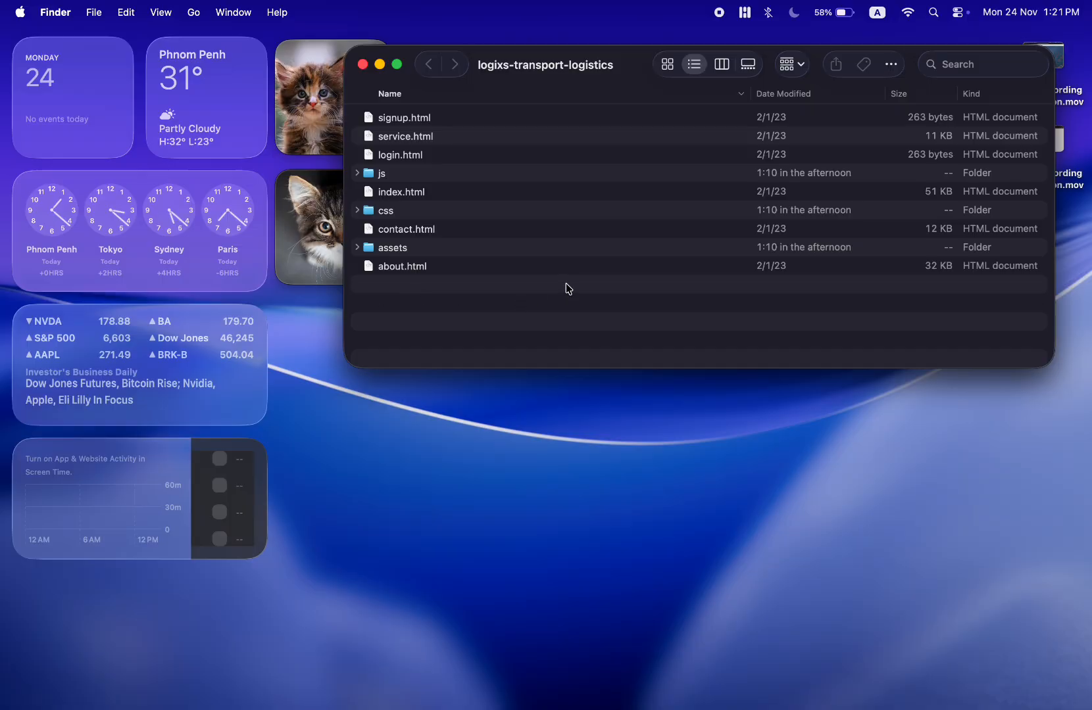
{"action": "left_click", "coordinate": [363, 65]}
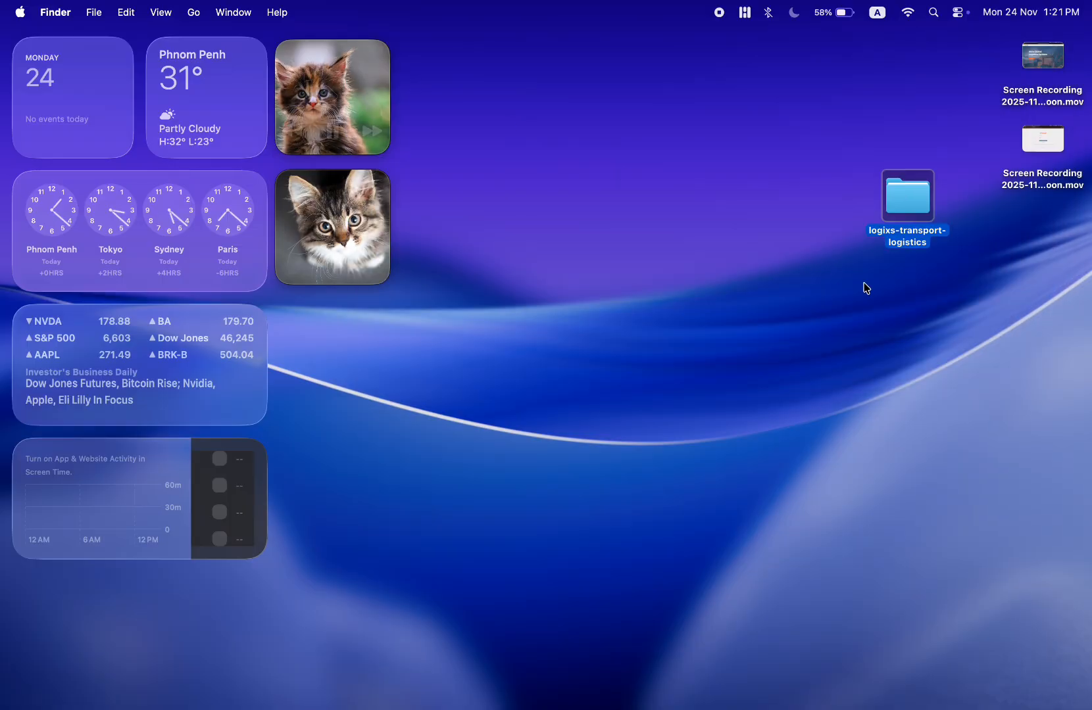
Compress the logixs-transport-logistics folder into a zip and place the archive in a free area of the desktop.
{"action": "right_click", "coordinate": [902, 199]}
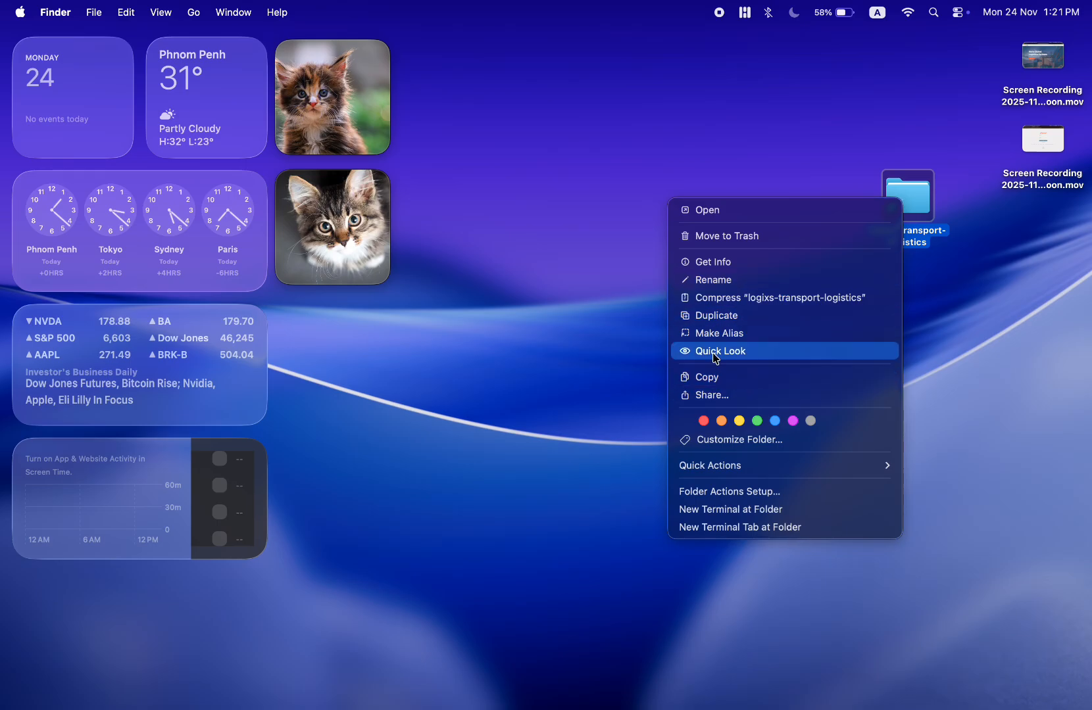
{"action": "left_click", "coordinate": [768, 302]}
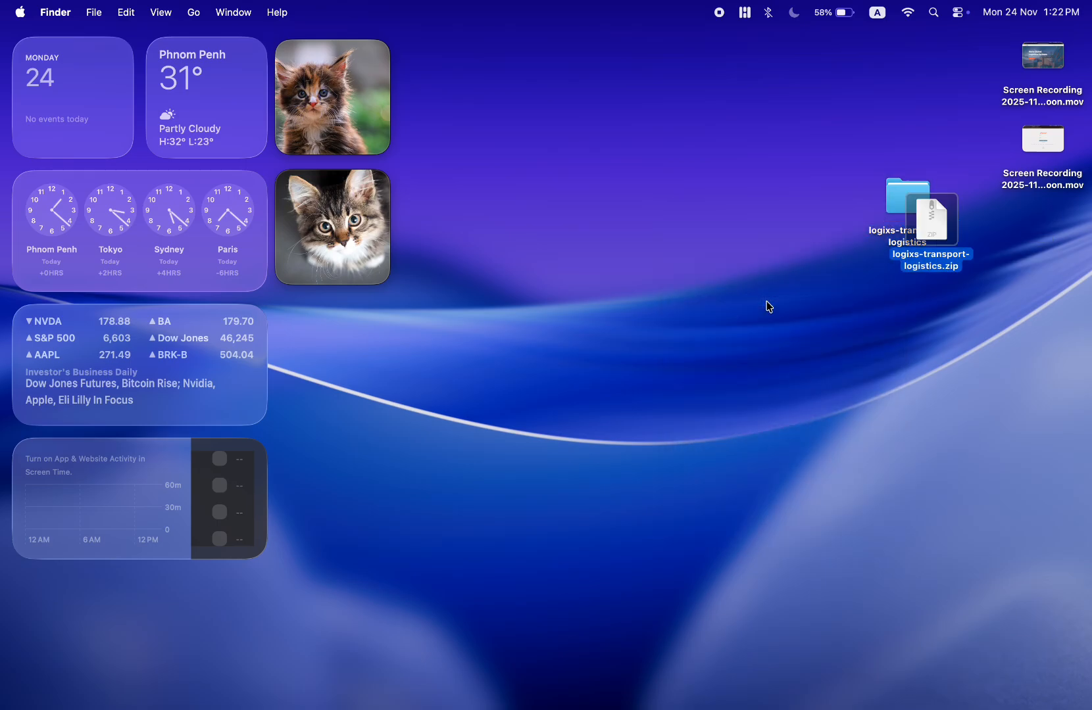
{"action": "left_click_drag", "start_coordinate": [949, 228], "coordinate": [661, 162]}
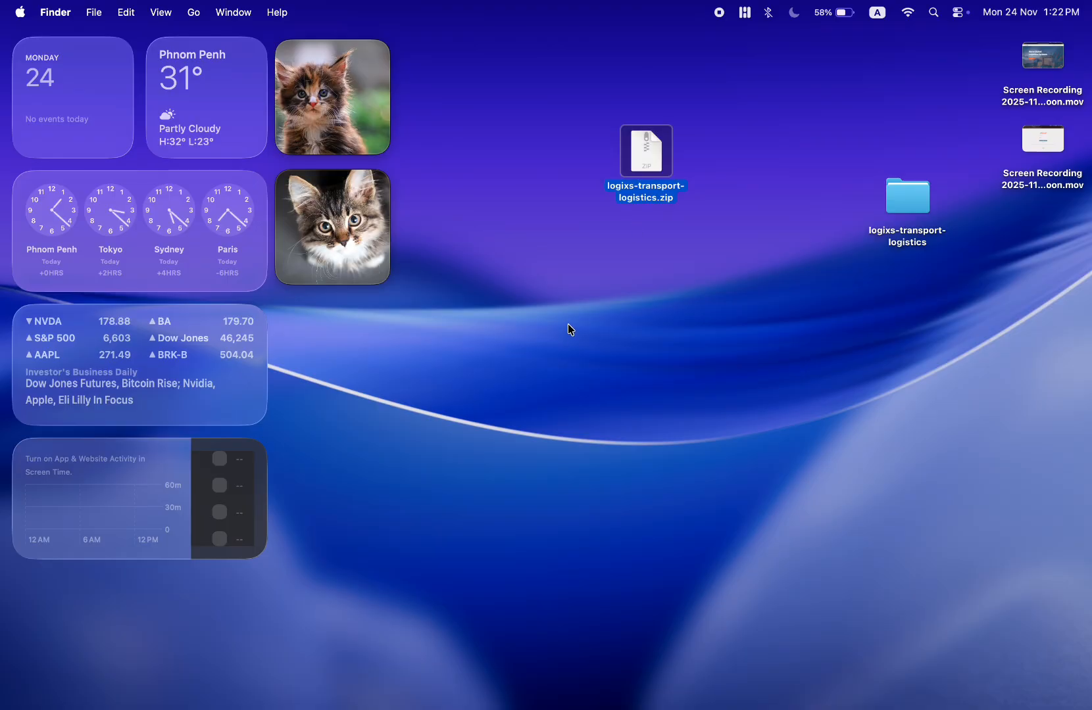
{"action": "left_click", "coordinate": [566, 325]}
Switch back to Chrome, upload logixs-transport-logistics.zip from the desktop into the logistic.accagent.xyz folder, and return to that folder.
{"action": "mouse_move", "coordinate": [557, 705]}
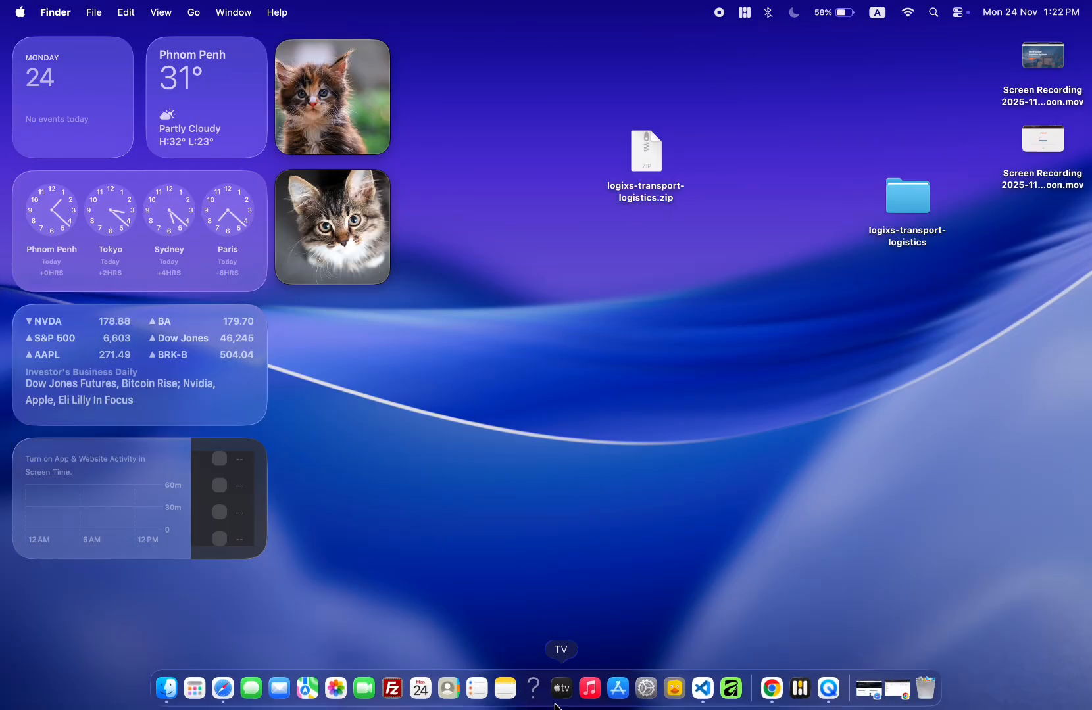
{"action": "left_click", "coordinate": [898, 691]}
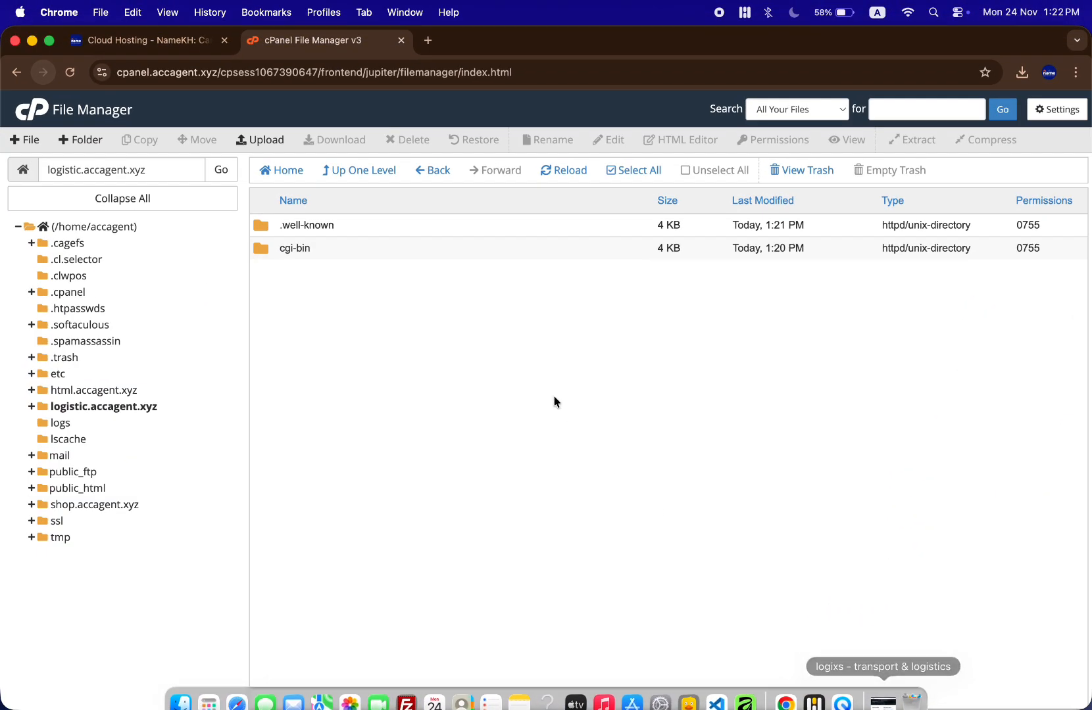
{"action": "left_click", "coordinate": [267, 140]}
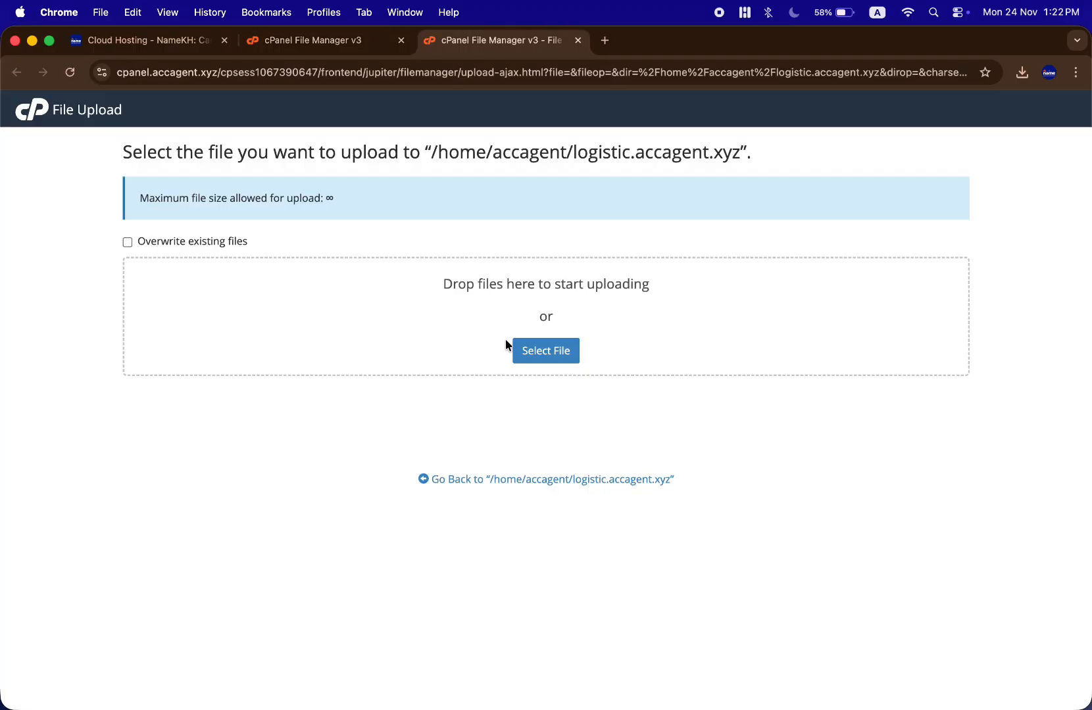
{"action": "left_click", "coordinate": [547, 355]}
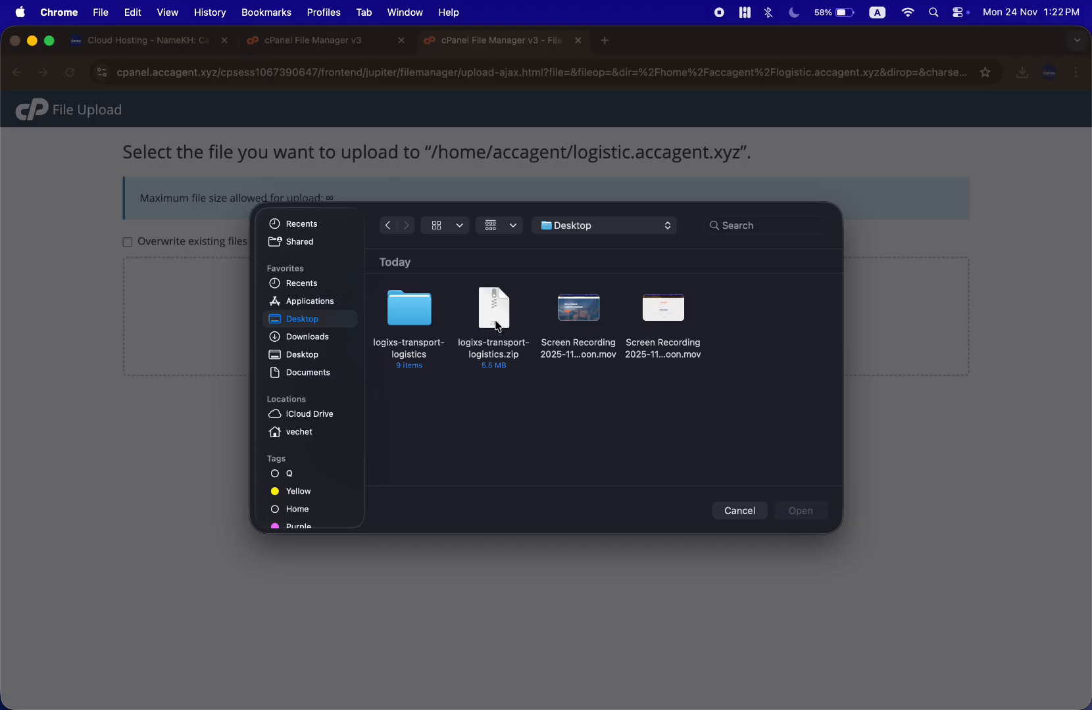
{"action": "left_click", "coordinate": [511, 315]}
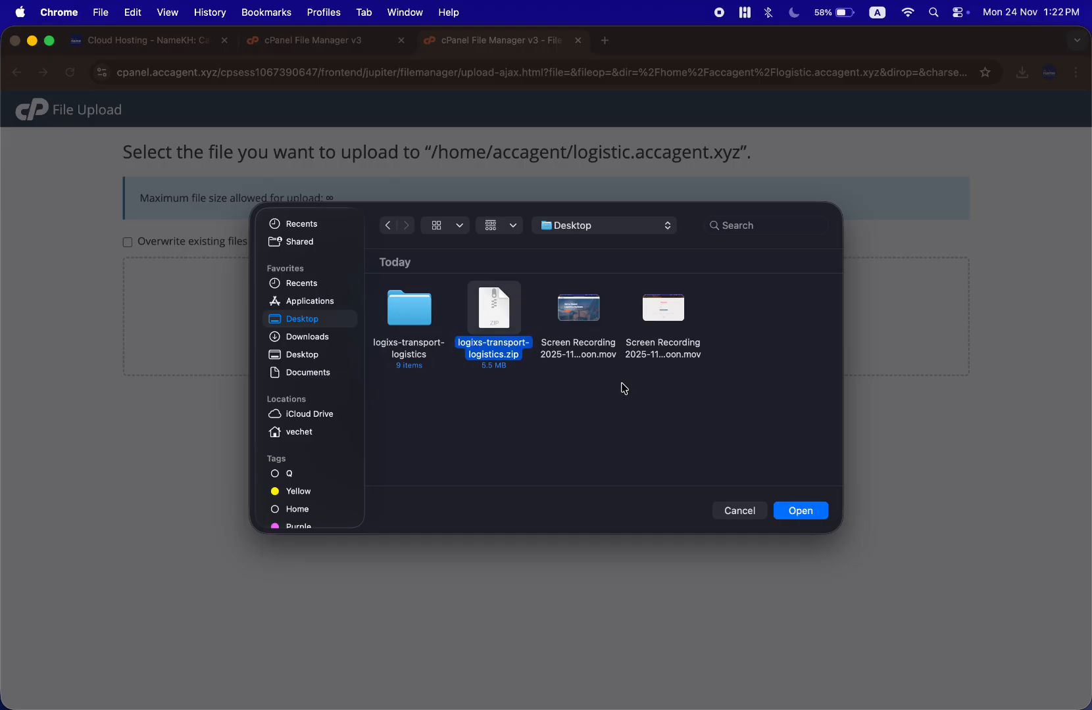
{"action": "left_click", "coordinate": [800, 511]}
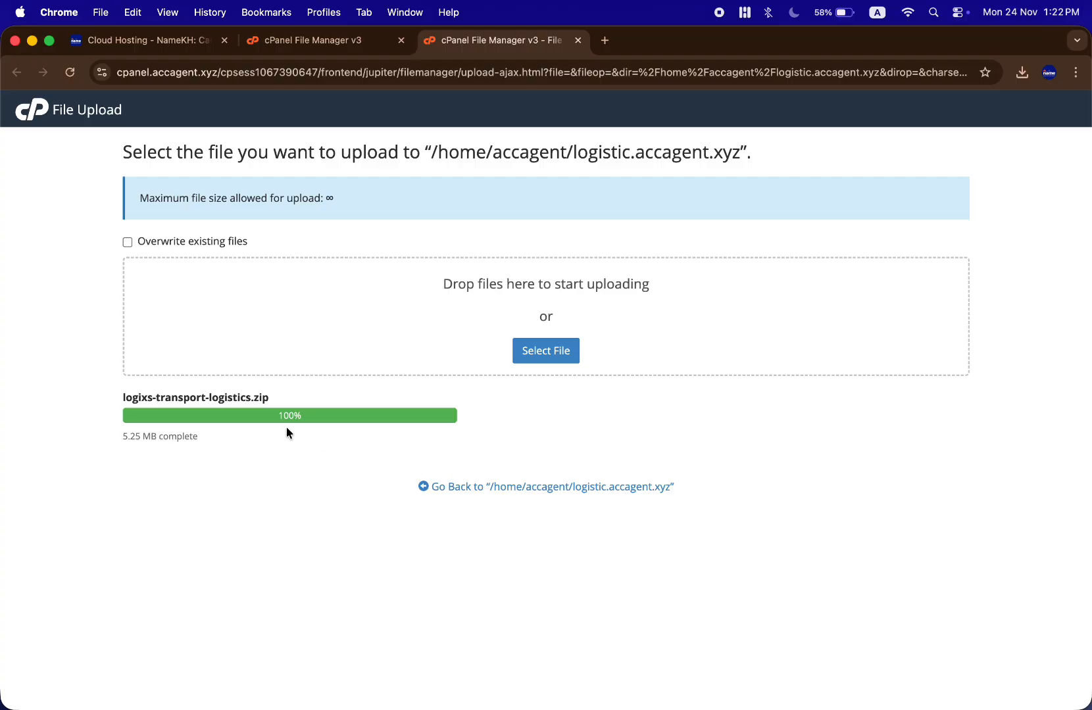
{"action": "left_click", "coordinate": [546, 487]}
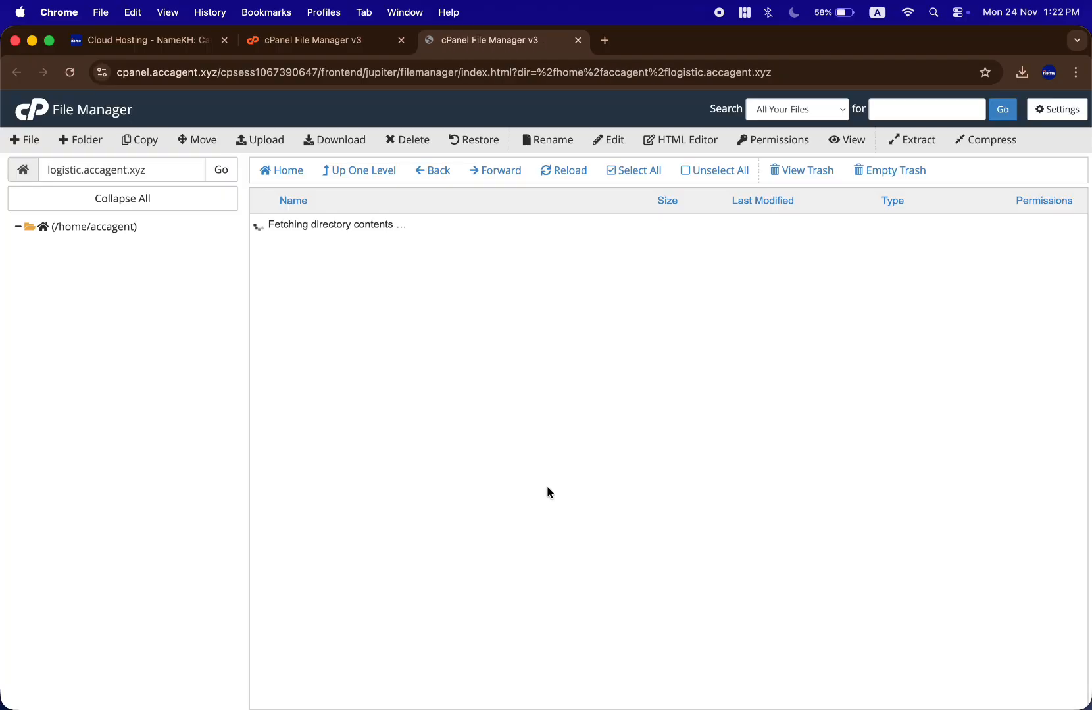
Extract logixs-transport-logistics.zip into /logistic.accagent.xyz, look through the extraction results, and close them.
{"action": "left_click", "coordinate": [443, 271]}
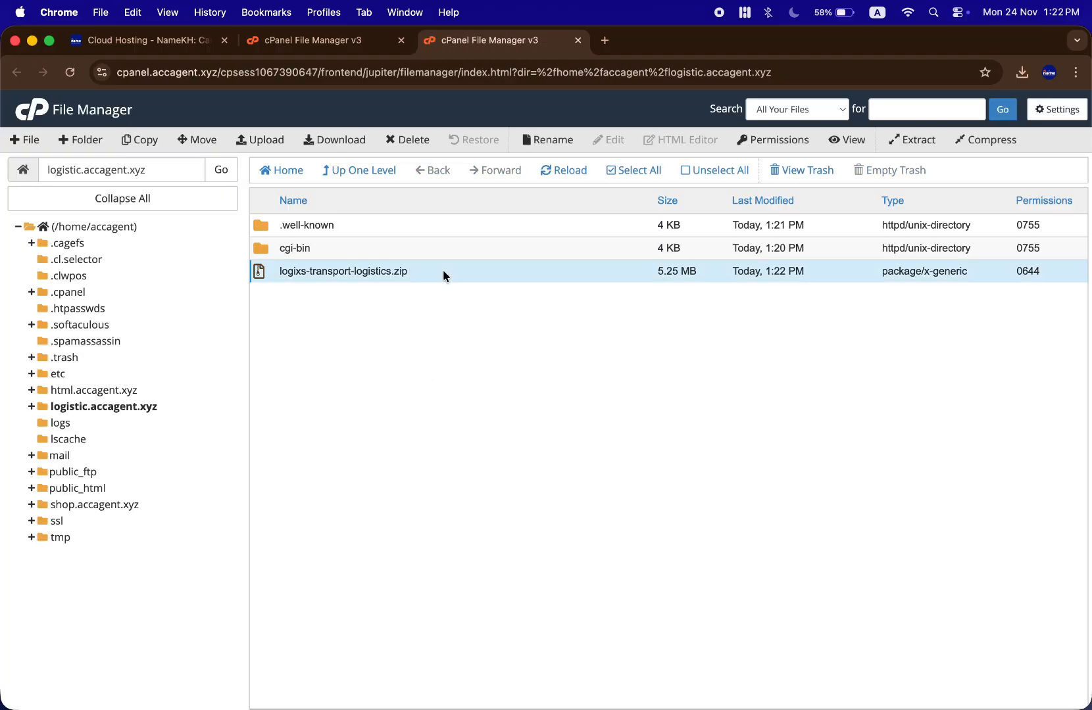
{"action": "right_click", "coordinate": [444, 273]}
{"action": "left_click", "coordinate": [507, 438]}
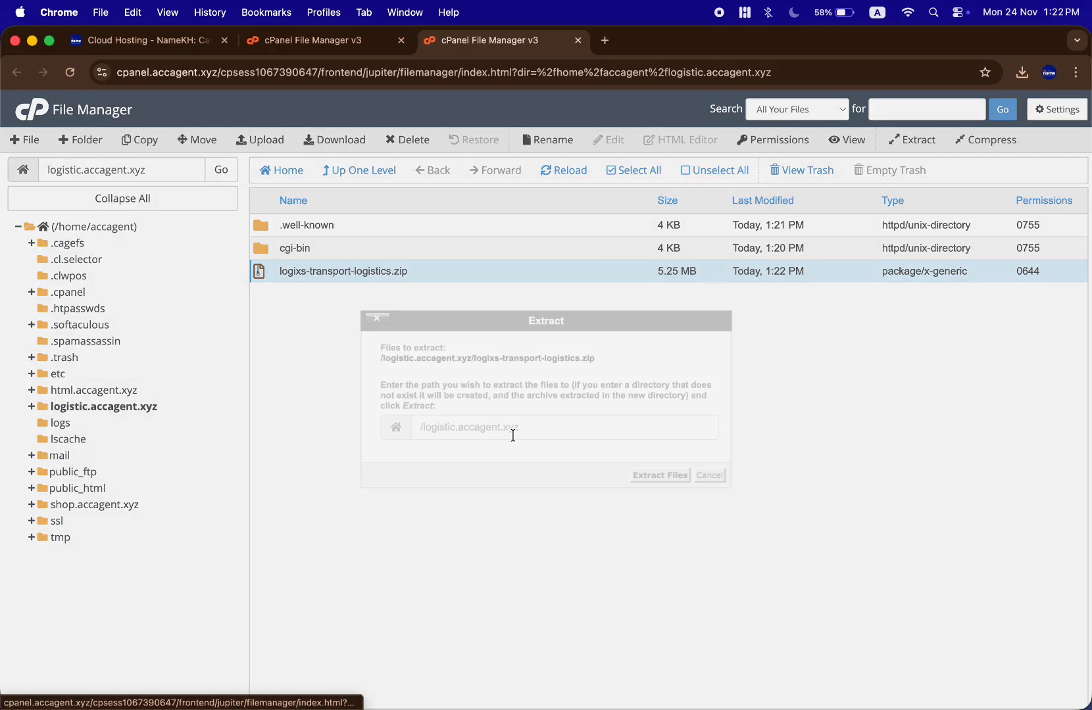
{"action": "left_click", "coordinate": [669, 475]}
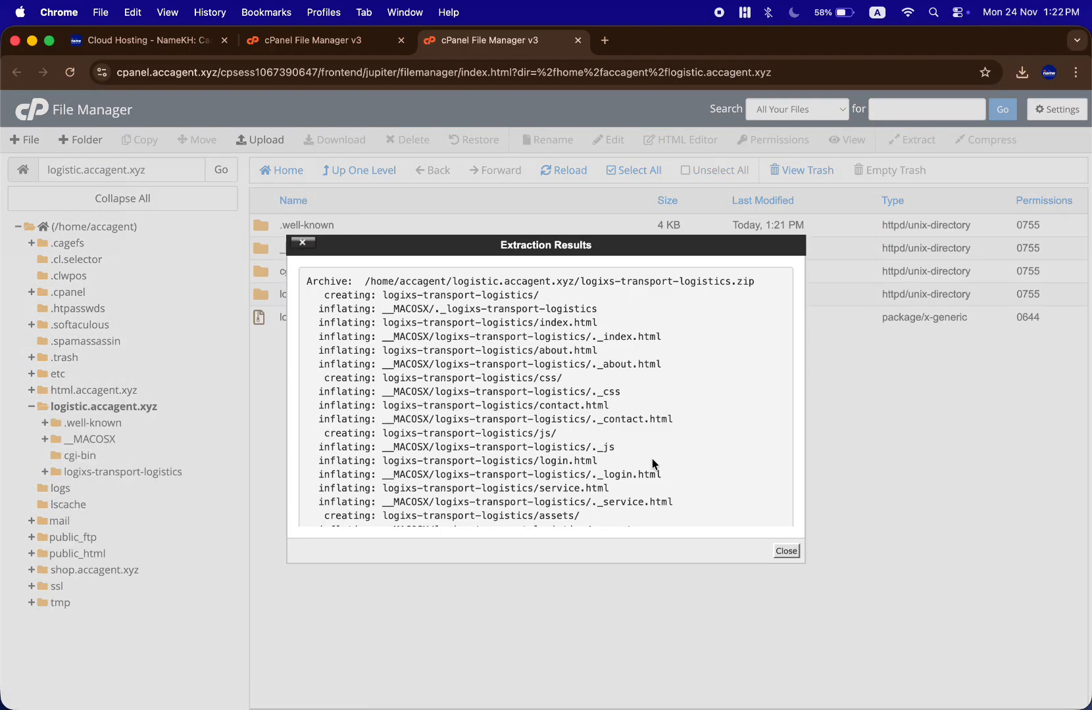
{"action": "scroll", "coordinate": [652, 459], "scroll_direction": "down", "scroll_amount": 15}
{"action": "left_click", "coordinate": [783, 551]}
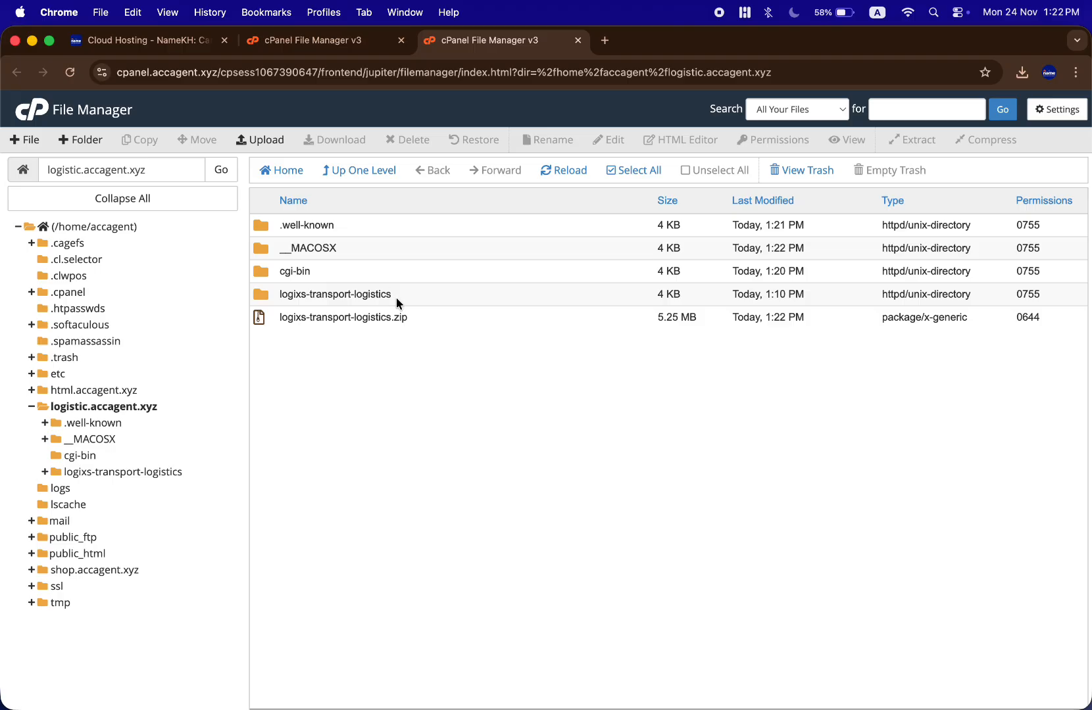
Move everything inside the extracted logixs-transport-logistics folder to /logistic.accagent.xyz/ and go up to that parent folder.
{"action": "double_click", "coordinate": [415, 296]}
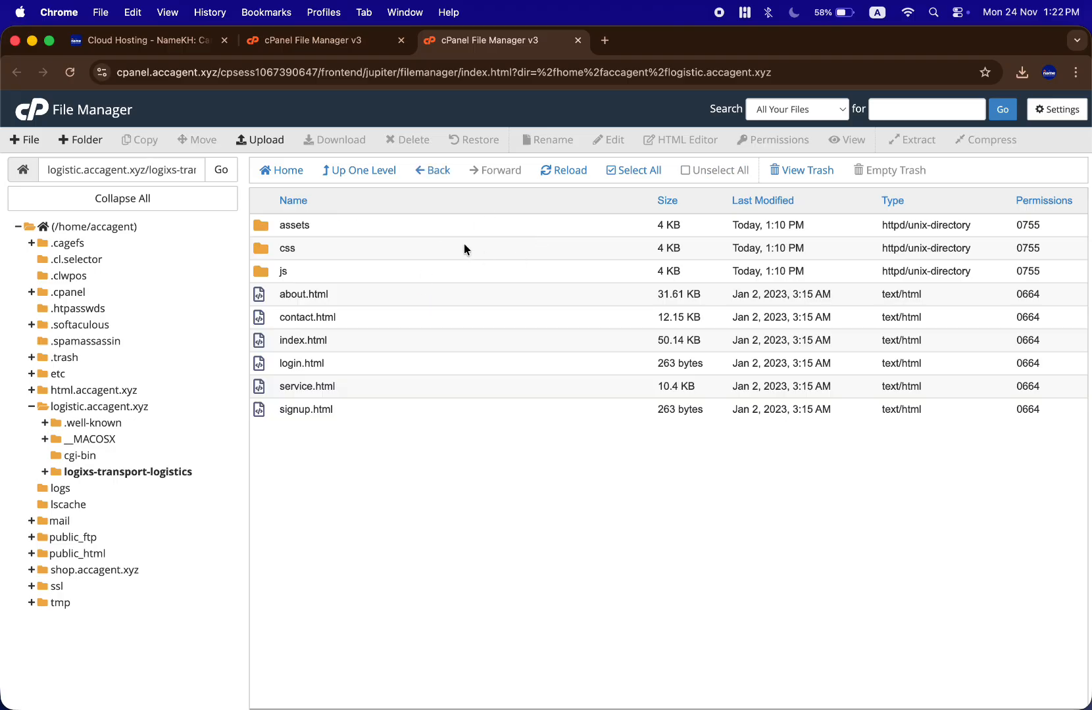
{"action": "left_click", "coordinate": [633, 170]}
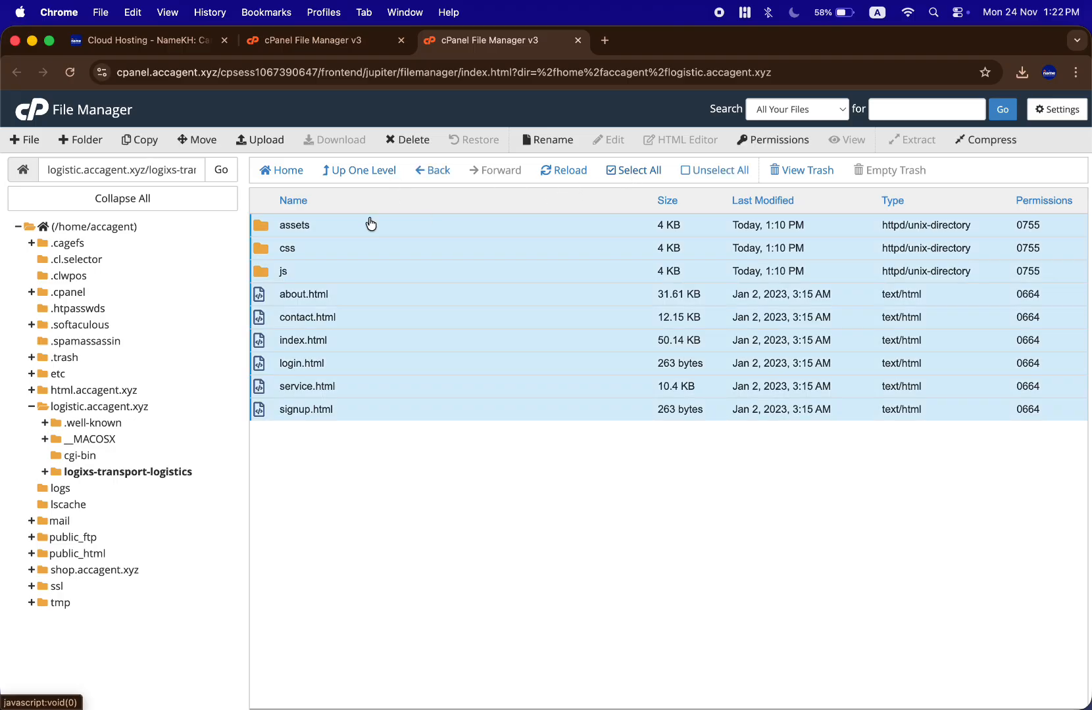
{"action": "left_click", "coordinate": [196, 142]}
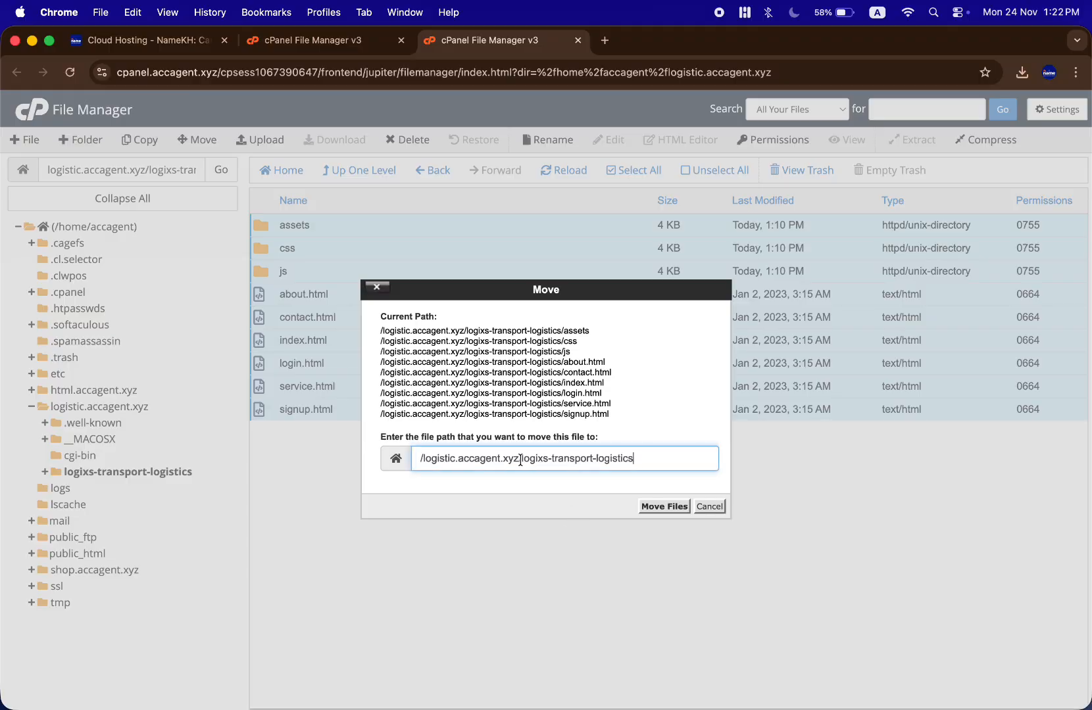
{"action": "left_click_drag", "start_coordinate": [521, 459], "coordinate": [631, 464]}
{"action": "key", "text": "BackSpace"}
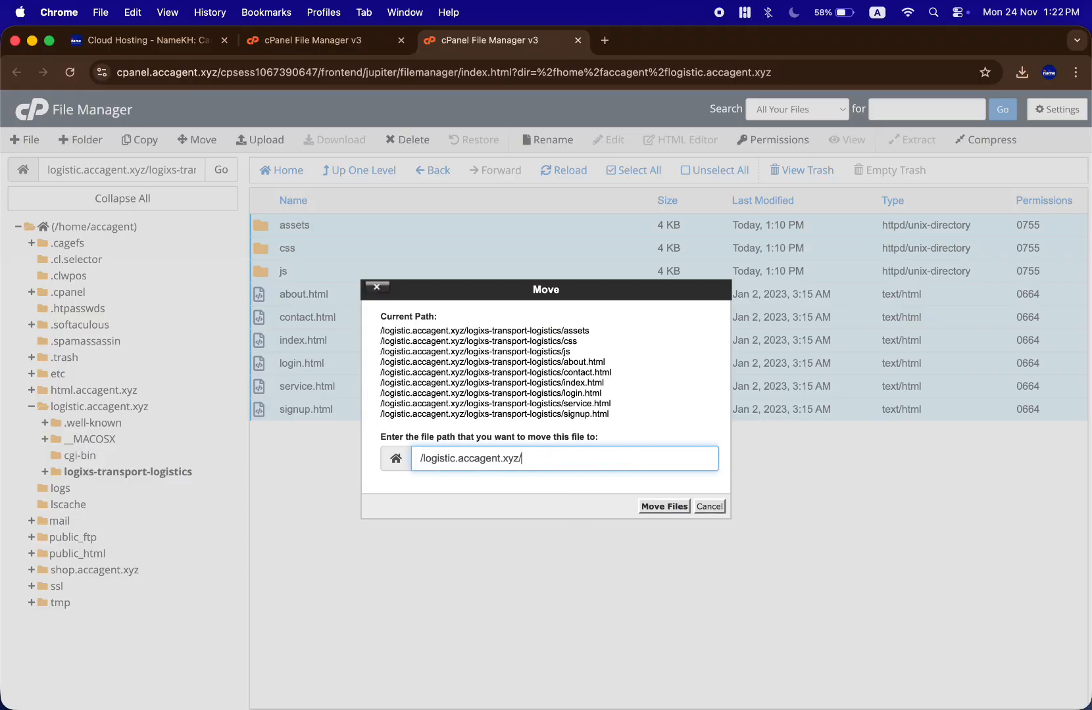
{"action": "left_click", "coordinate": [665, 507]}
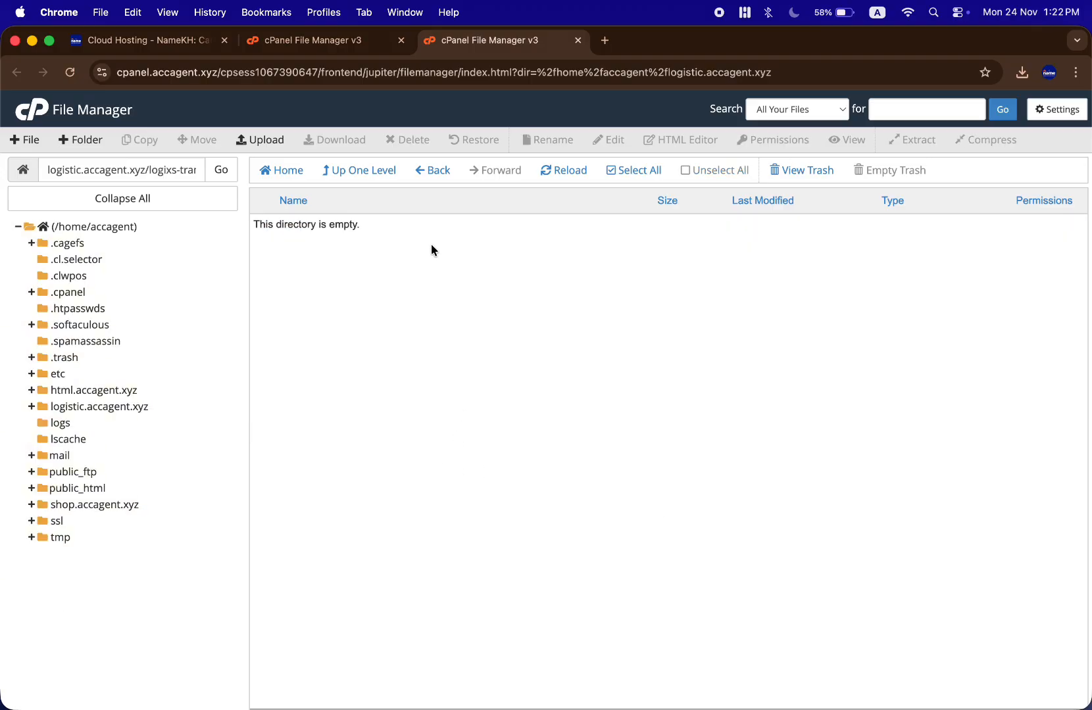
{"action": "left_click", "coordinate": [374, 175]}
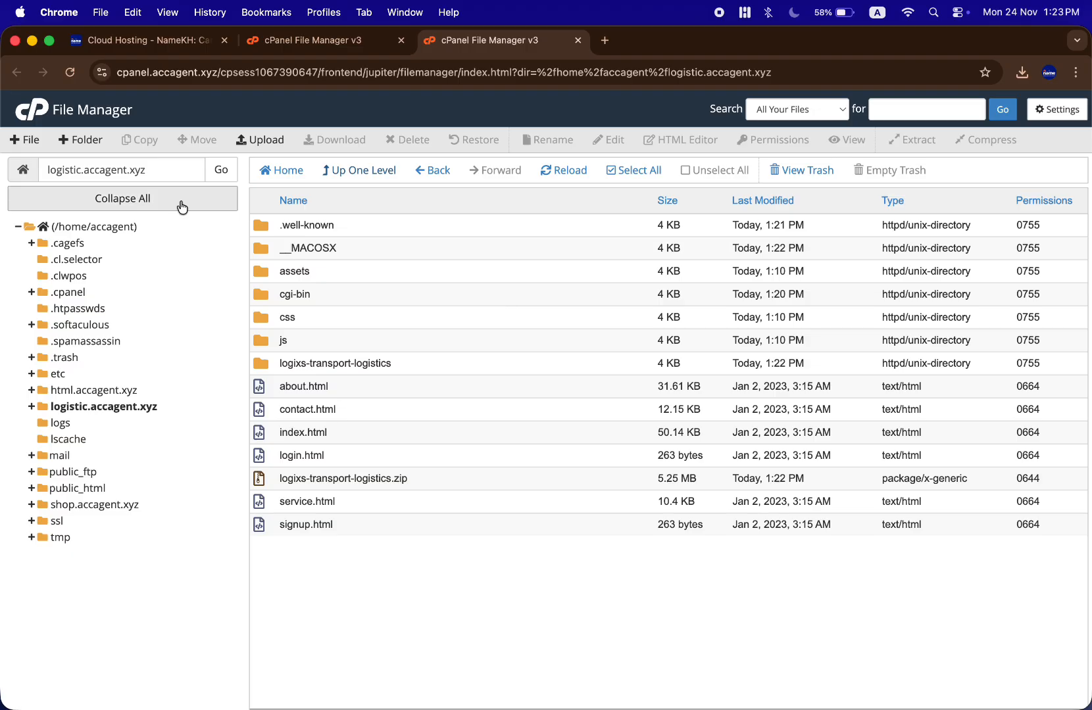
Copy the domain logistic.accagent.xyz from the folder path, load it in a new browser tab, and look through the home page.
{"action": "triple_click", "coordinate": [167, 171]}
{"action": "key", "text": "super+c"}
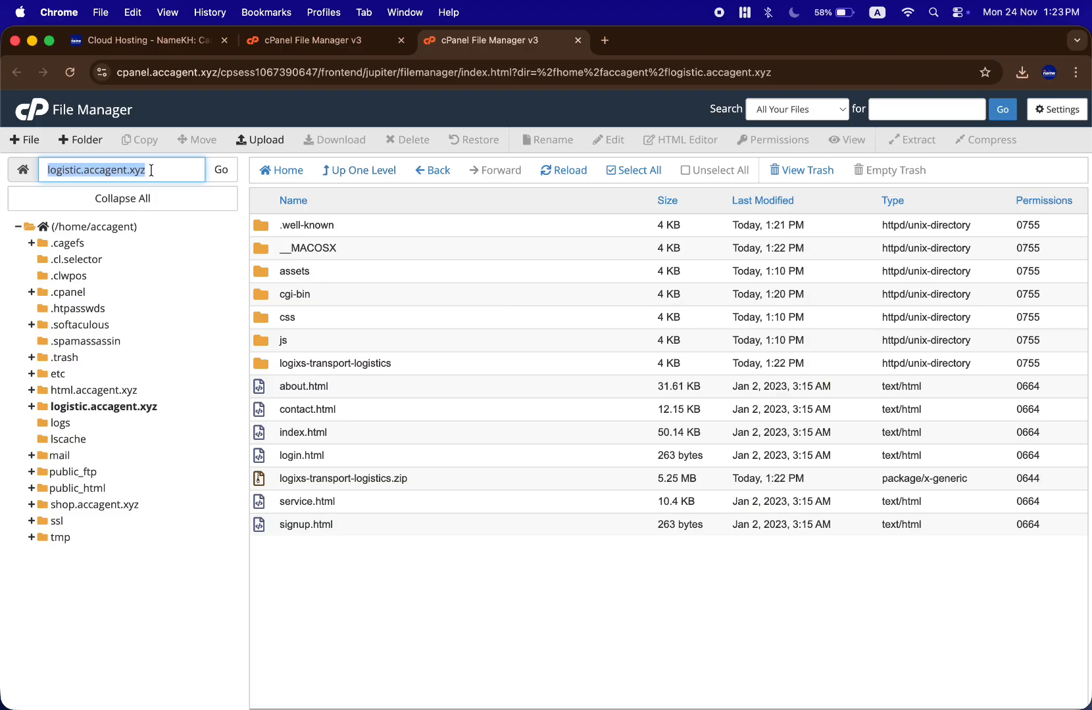
{"action": "left_click", "coordinate": [611, 44]}
{"action": "key", "text": "super+v"}
{"action": "key", "text": "Return"}
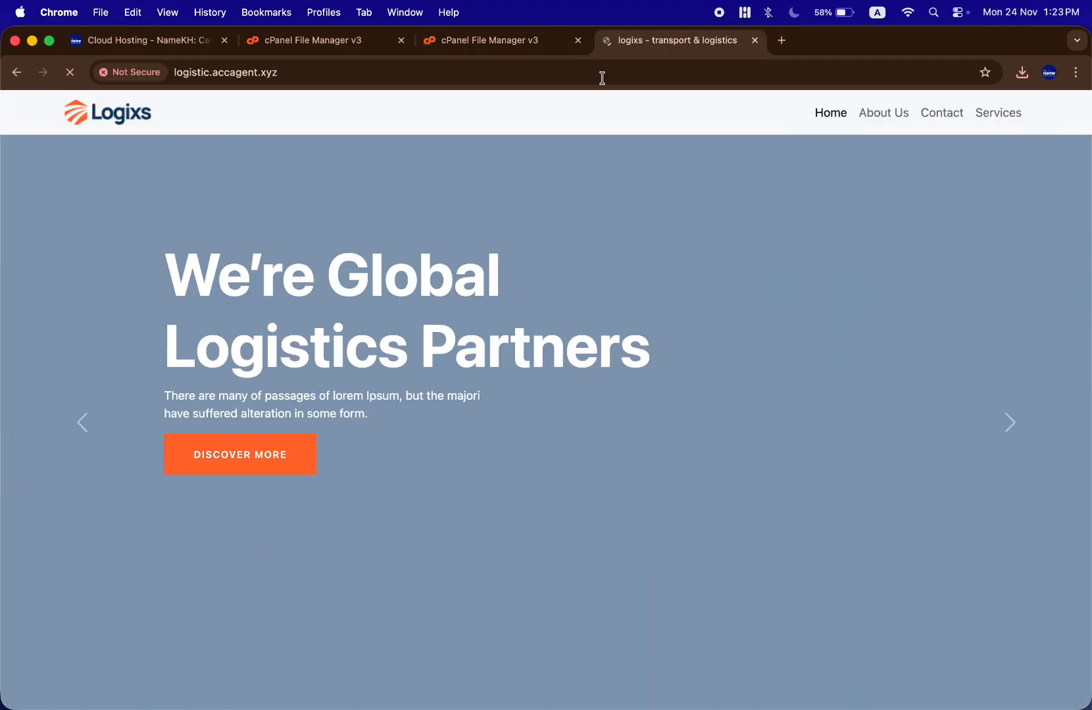
{"action": "scroll", "coordinate": [603, 315], "scroll_direction": "down", "scroll_amount": 10}
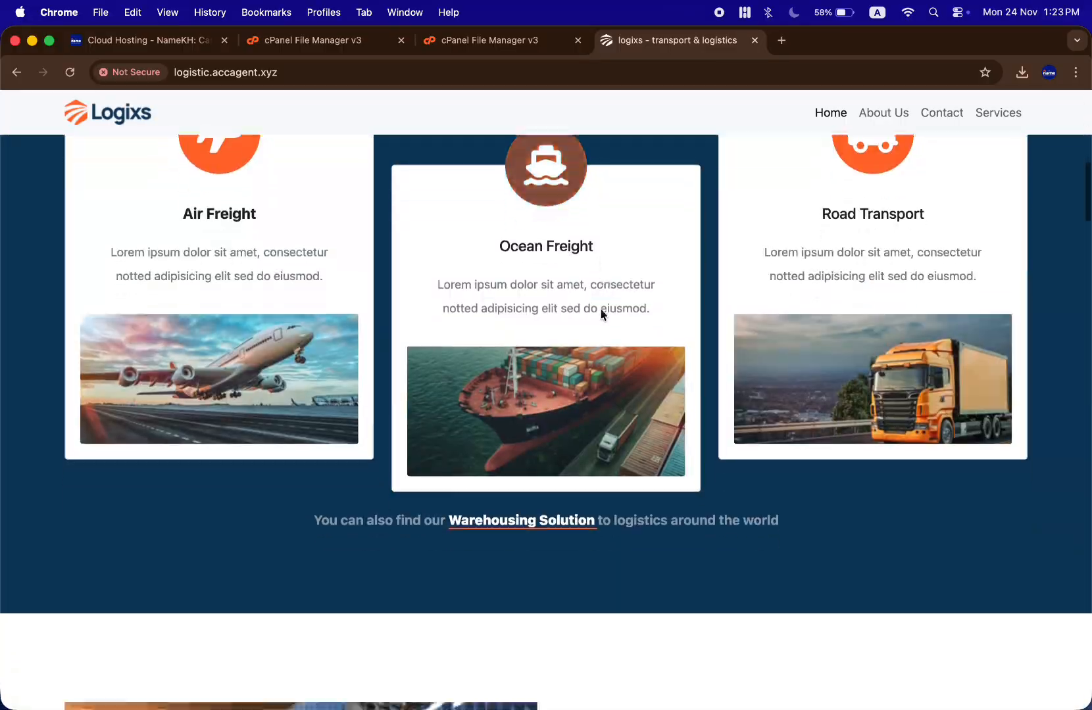
{"action": "scroll", "coordinate": [603, 315], "scroll_direction": "down", "scroll_amount": 15}
{"action": "scroll", "coordinate": [603, 315], "scroll_direction": "up", "scroll_amount": 10}
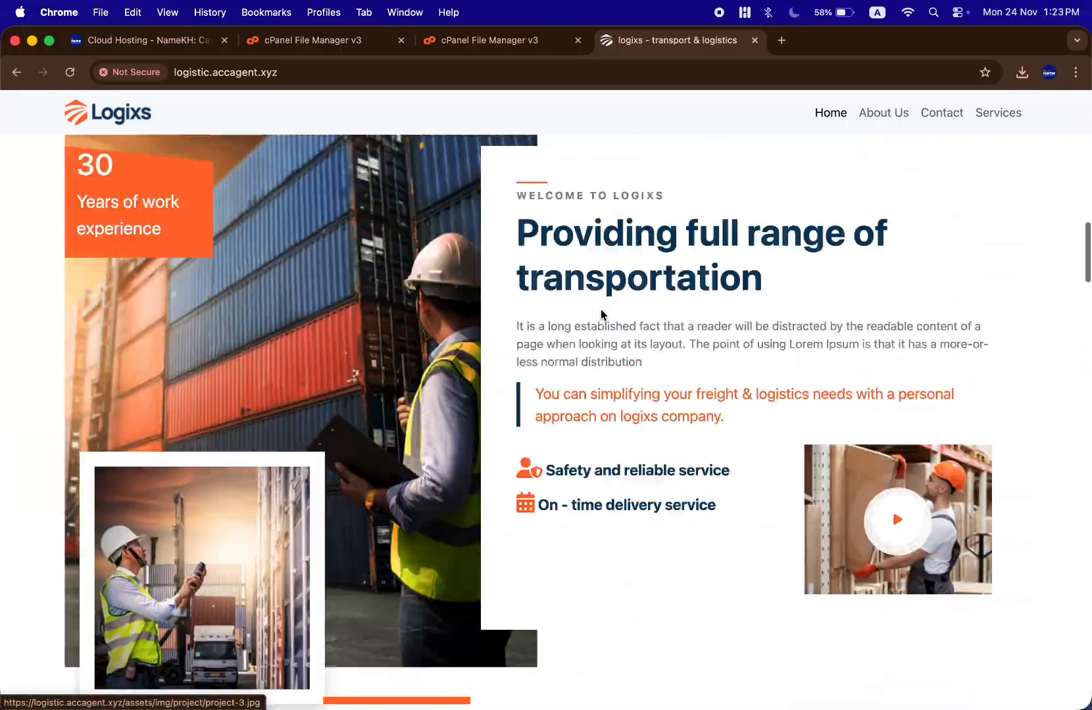
{"action": "scroll", "coordinate": [602, 311], "scroll_direction": "up", "scroll_amount": 5}
{"action": "left_click", "coordinate": [895, 116]}
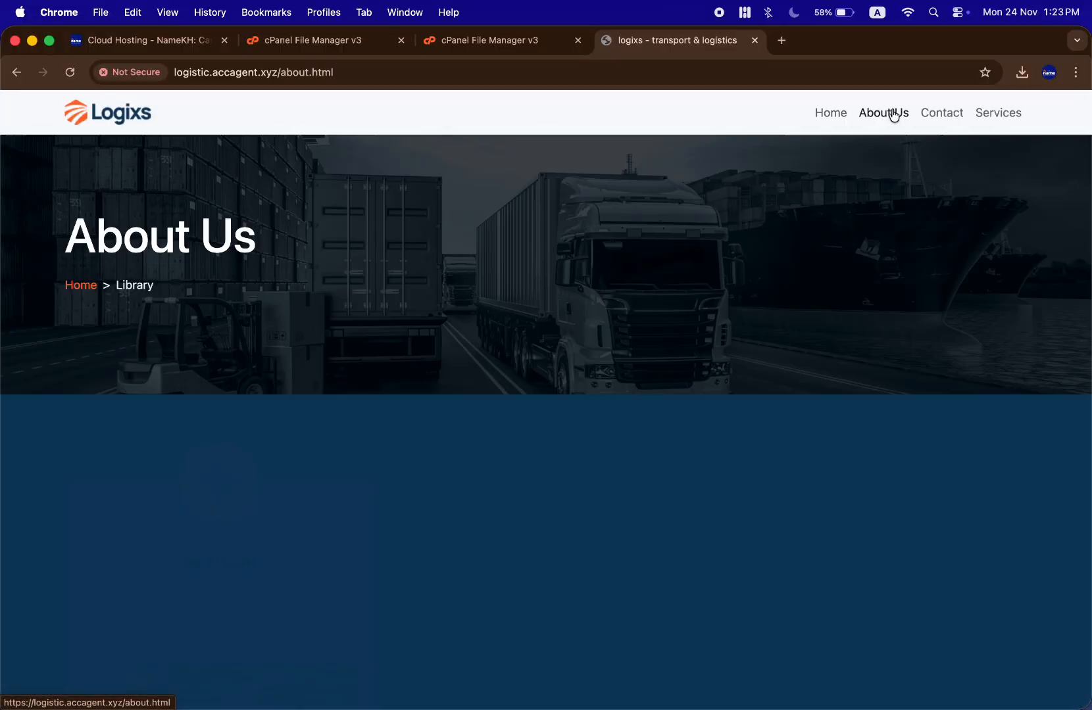
{"action": "scroll", "coordinate": [495, 438], "scroll_direction": "down", "scroll_amount": 10}
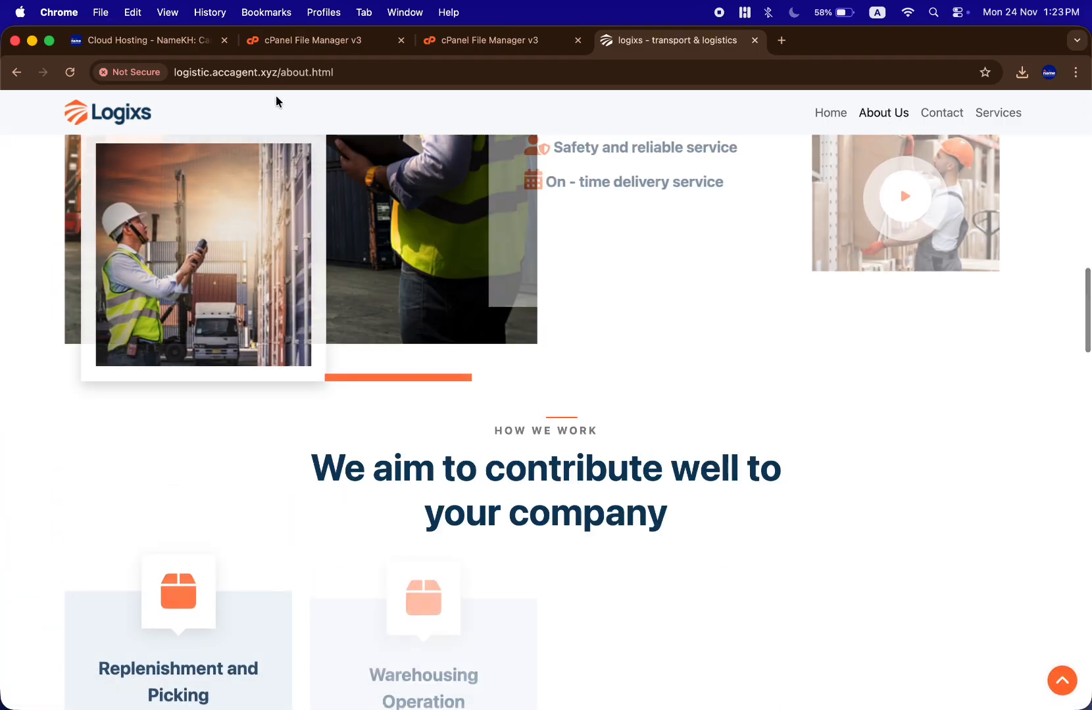
{"action": "left_click_drag", "start_coordinate": [280, 72], "coordinate": [397, 73]}
{"action": "key", "text": "BackSpace"}
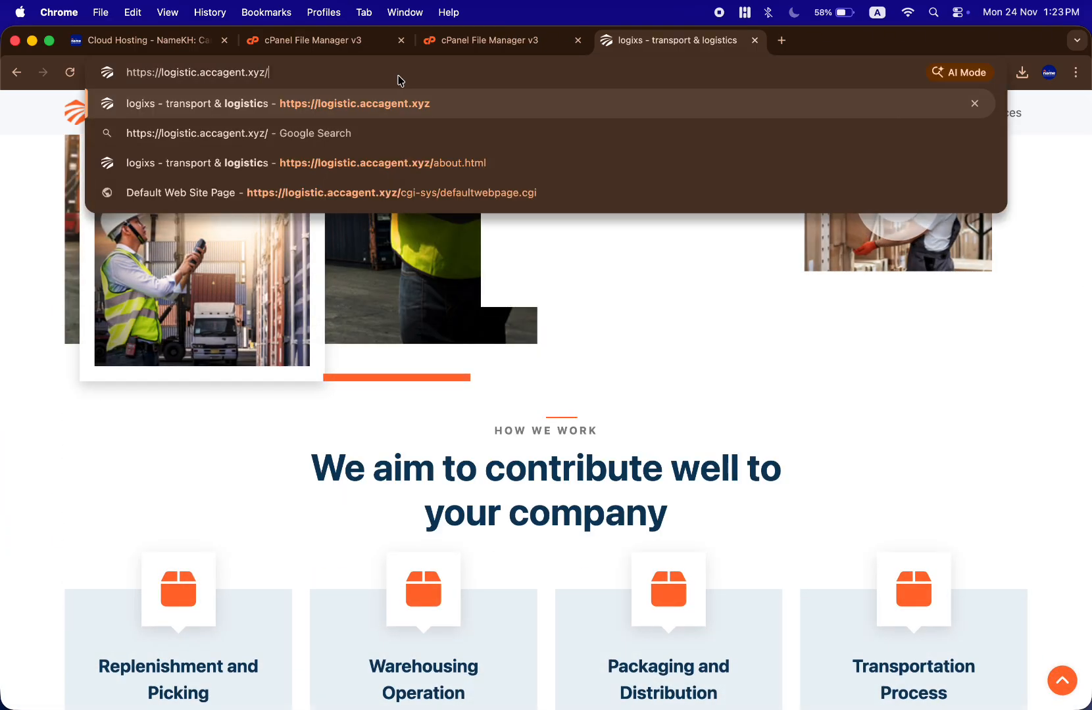
{"action": "key", "text": "Return"}
Visit the site's About Us, Contact and Services pages and check the browser's connection security information.
{"action": "left_click", "coordinate": [873, 113]}
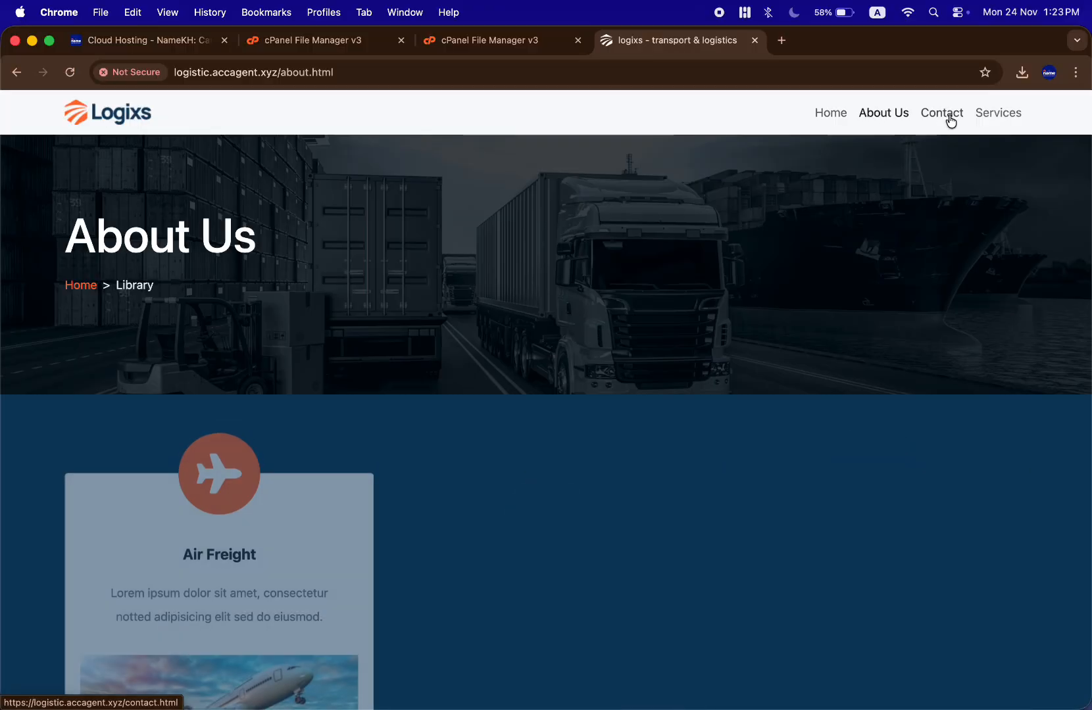
{"action": "left_click", "coordinate": [947, 119]}
{"action": "left_click", "coordinate": [1000, 115]}
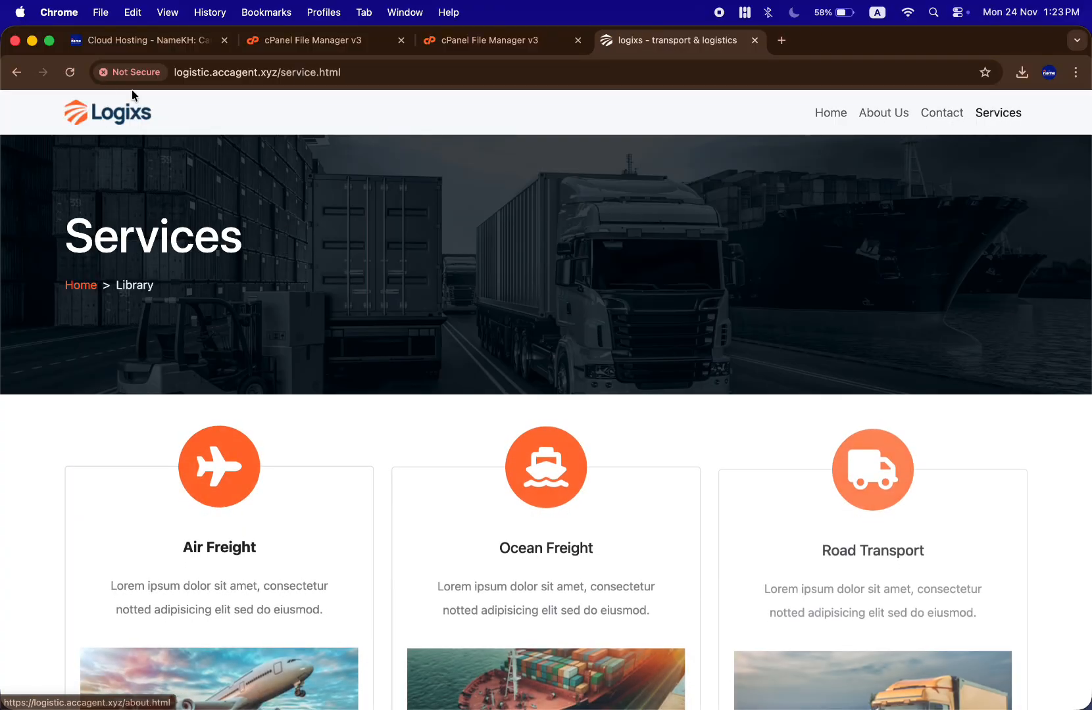
{"action": "left_click", "coordinate": [128, 74]}
{"action": "left_click", "coordinate": [592, 154]}
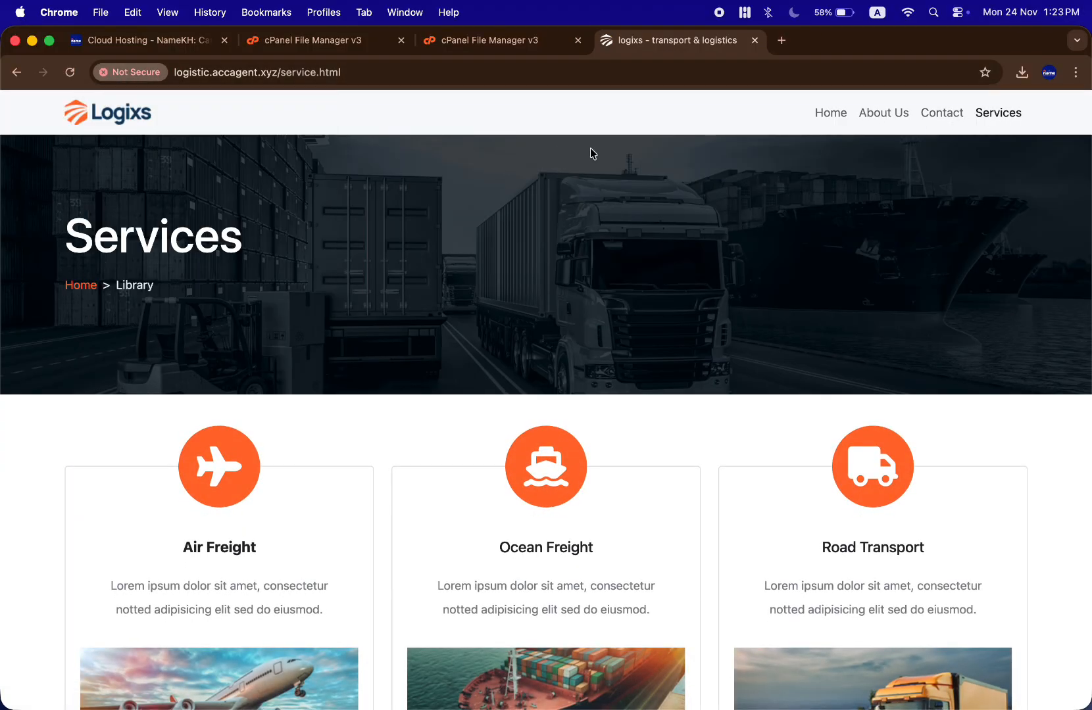
Return to the cPanel tools, search for ssl, and open the SSL/TLS page for installing certificates on websites.
{"action": "left_click", "coordinate": [499, 40]}
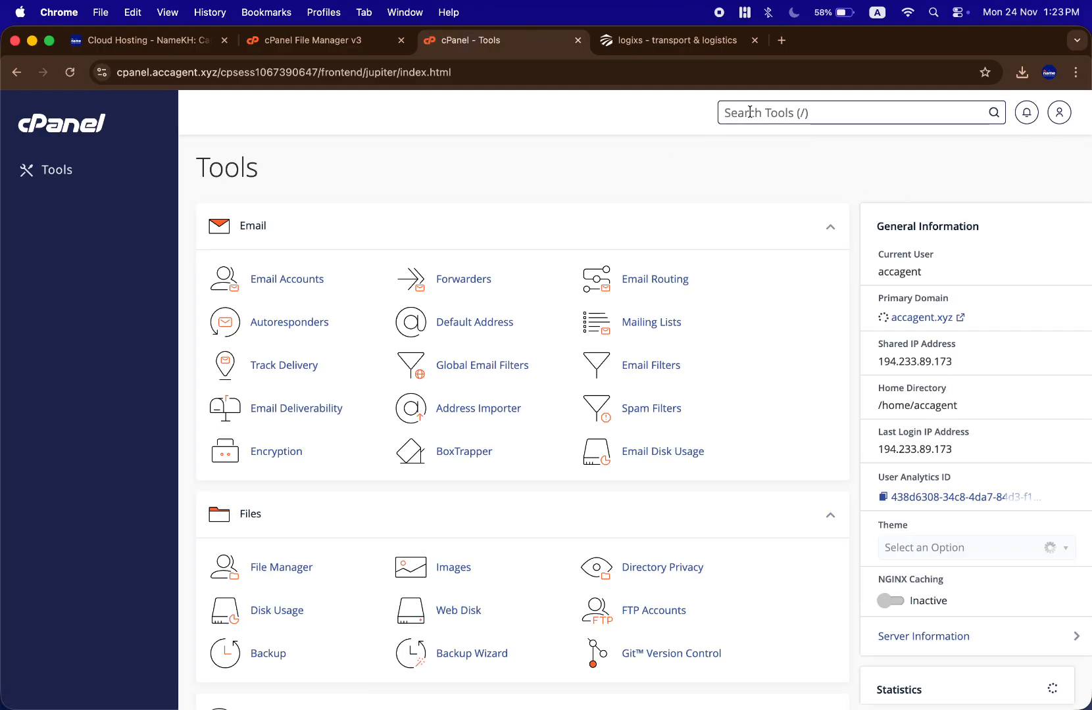
{"action": "left_click", "coordinate": [755, 112]}
{"action": "type", "text": "ss"}
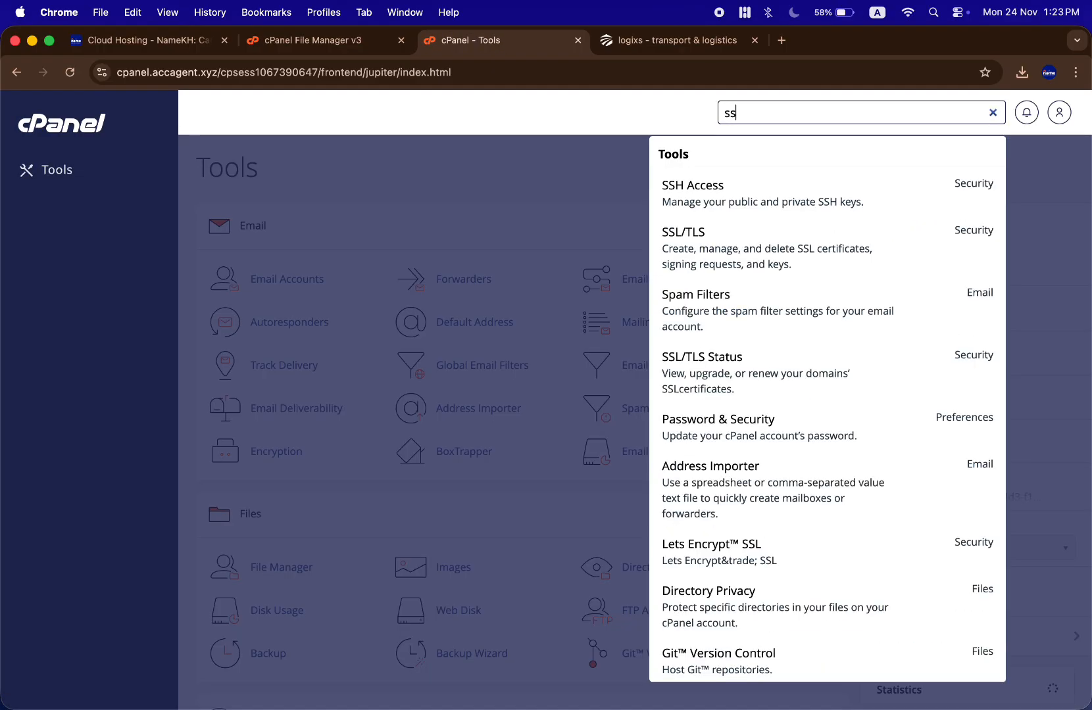
{"action": "type", "text": "l"}
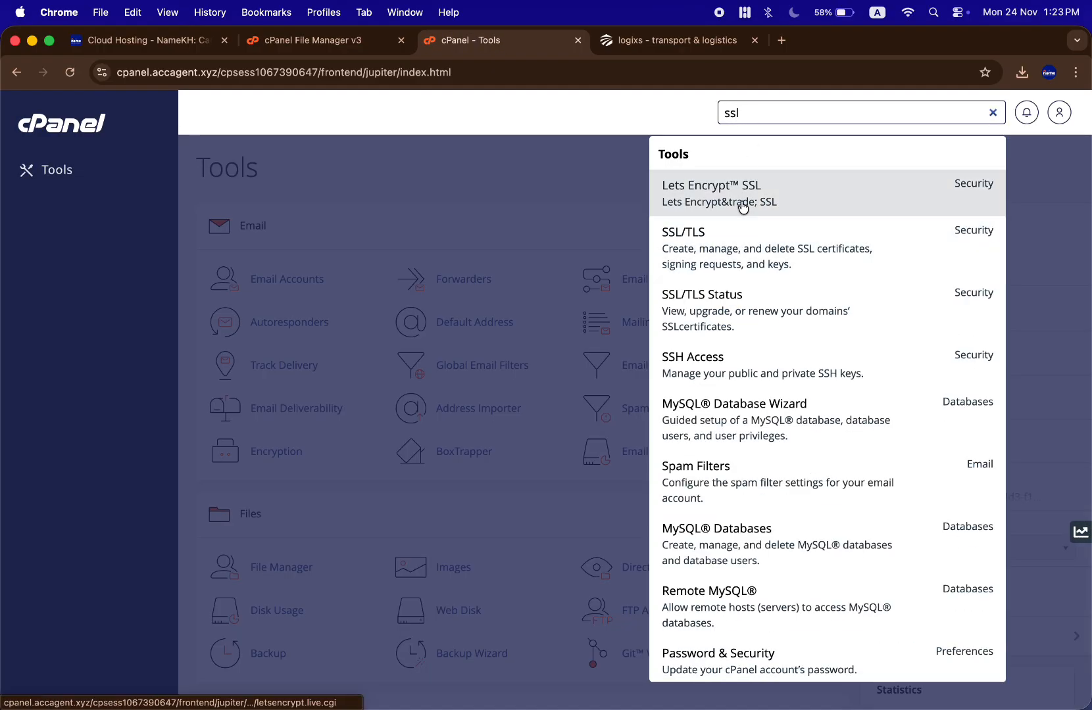
{"action": "left_click", "coordinate": [710, 247]}
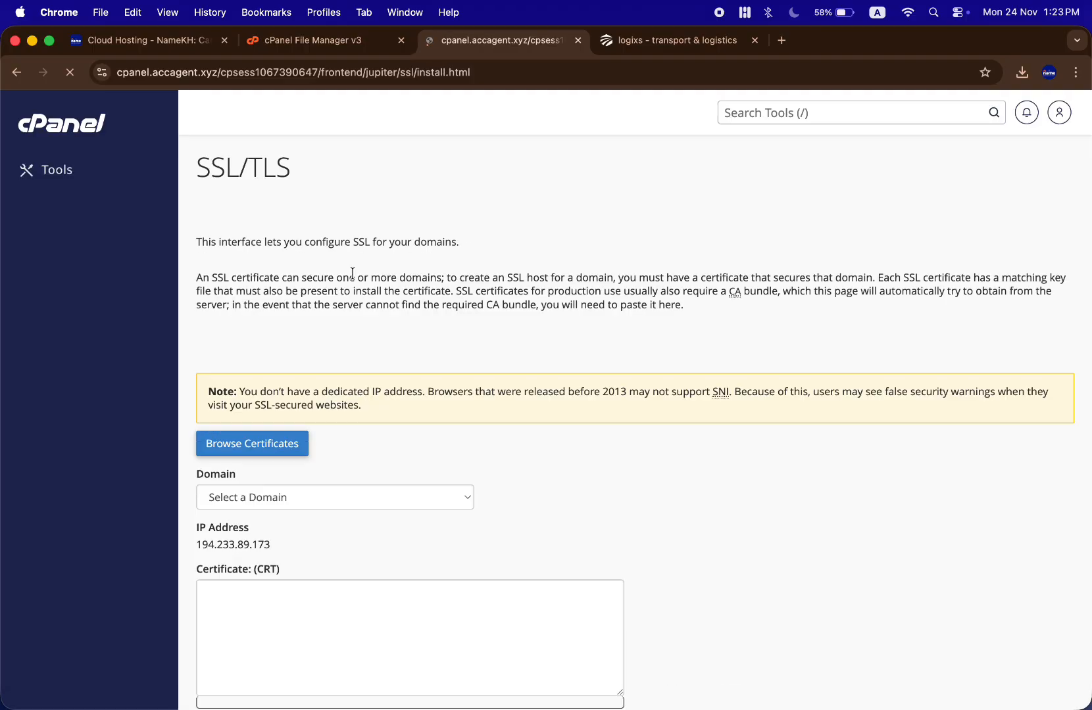
Select the domain logistic.accagent.xyz, autofill its certificate, private key and CA bundle, and install the certificate.
{"action": "scroll", "coordinate": [325, 429], "scroll_direction": "down", "scroll_amount": 10}
{"action": "scroll", "coordinate": [325, 428], "scroll_direction": "up", "scroll_amount": 10}
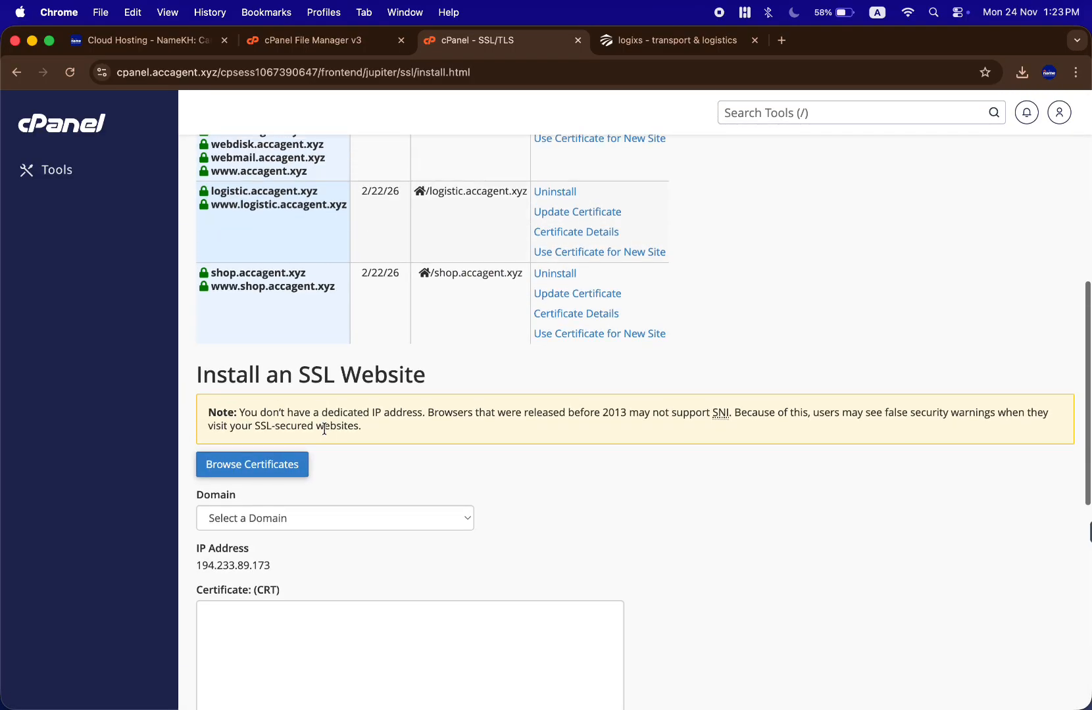
{"action": "left_click", "coordinate": [326, 524]}
{"action": "left_click", "coordinate": [299, 552]}
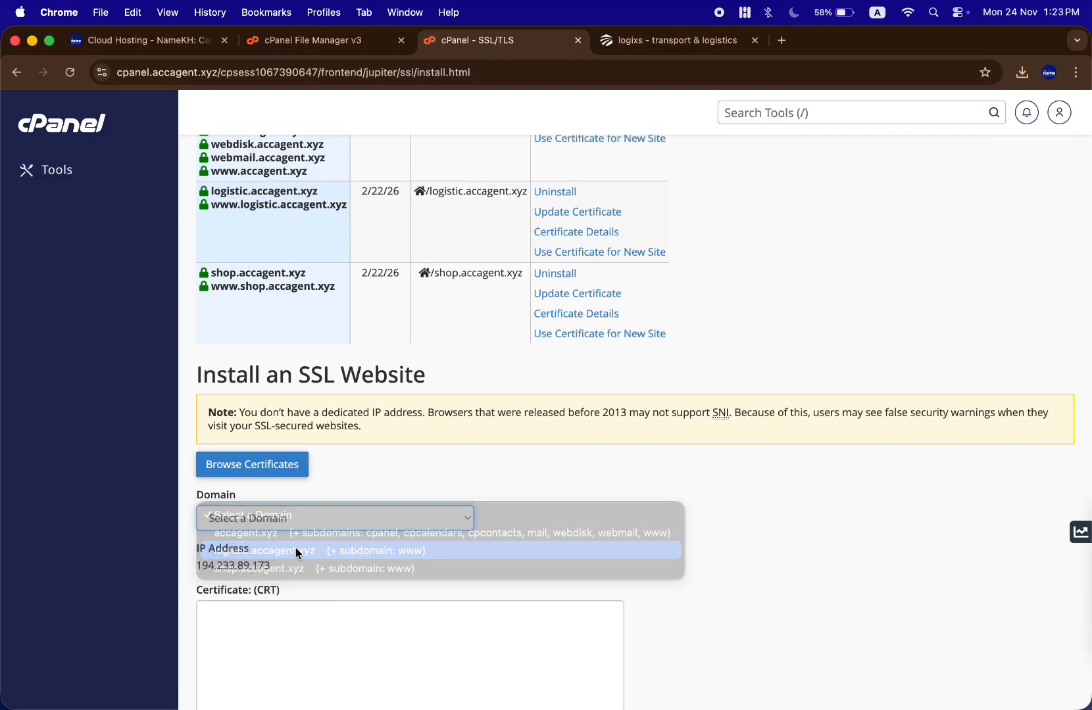
{"action": "left_click", "coordinate": [563, 523]}
{"action": "scroll", "coordinate": [563, 529], "scroll_direction": "down", "scroll_amount": 10}
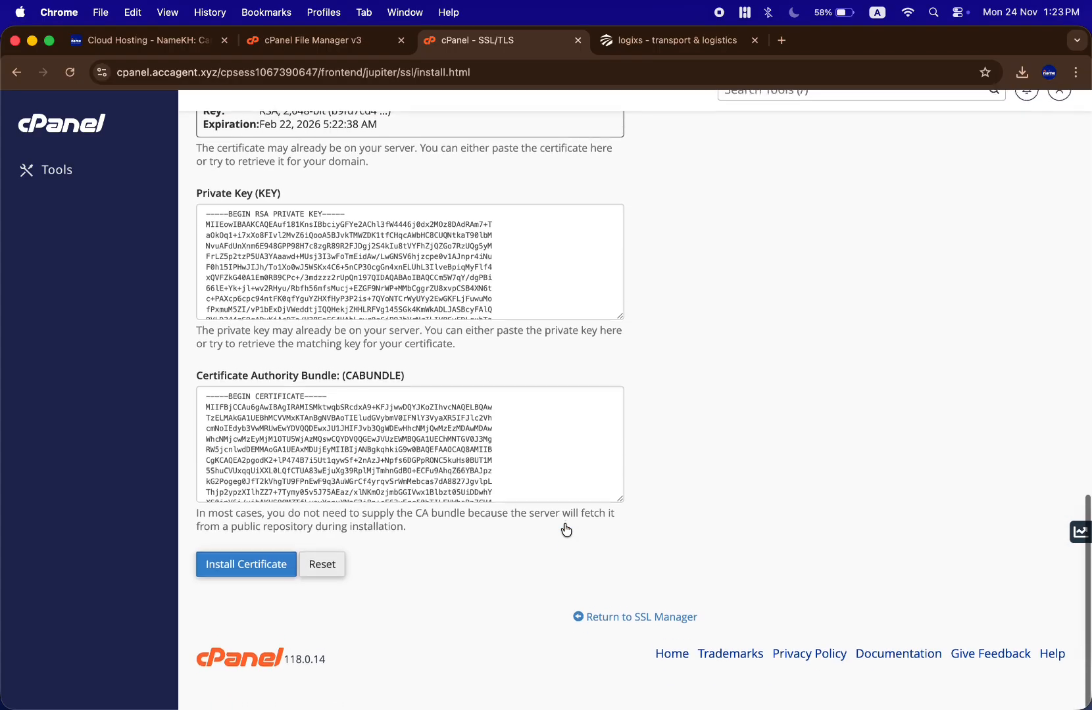
{"action": "left_click", "coordinate": [246, 586]}
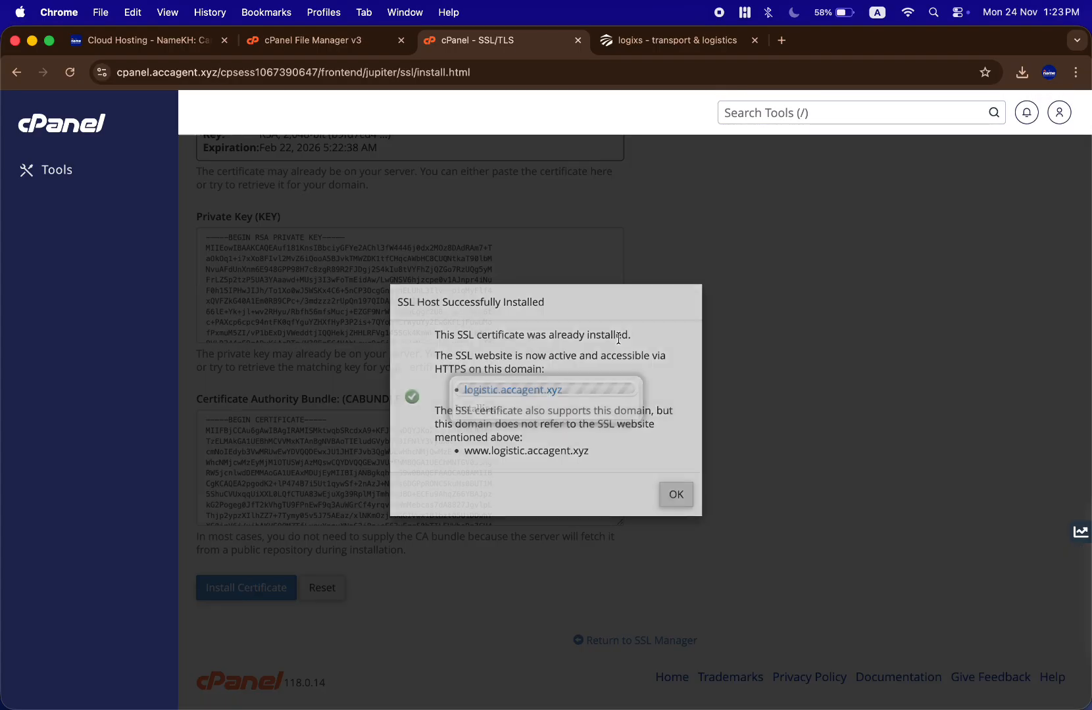
Dismiss the certificate installation message and reload the Logixs site's Services page.
{"action": "left_click", "coordinate": [677, 496]}
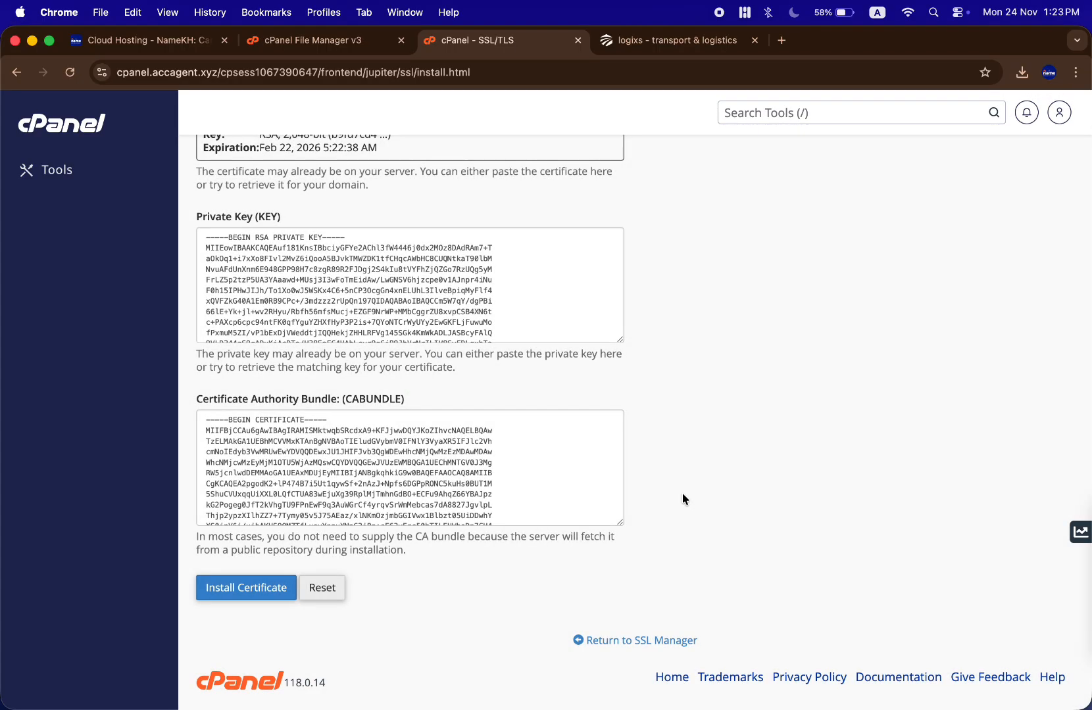
{"action": "left_click", "coordinate": [671, 41]}
{"action": "left_click", "coordinate": [70, 72]}
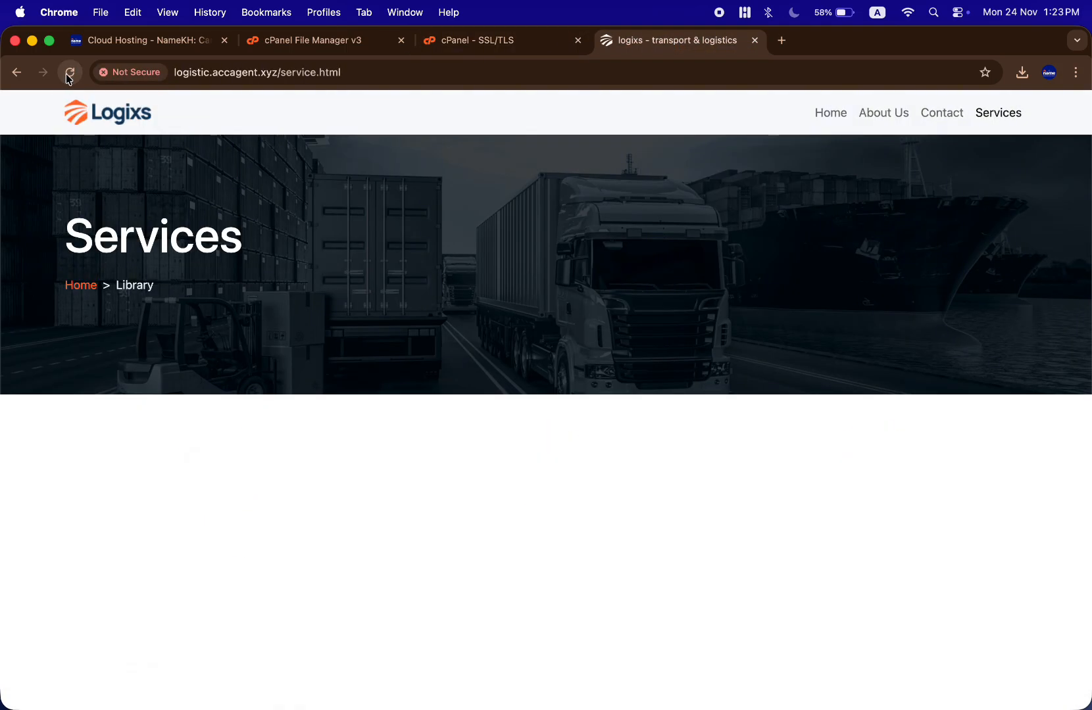
Open the copied address logistic.accagent.xyz/service.html in a new incognito window and check the site's connection security information.
{"action": "left_click", "coordinate": [491, 75]}
{"action": "key", "text": "super+c"}
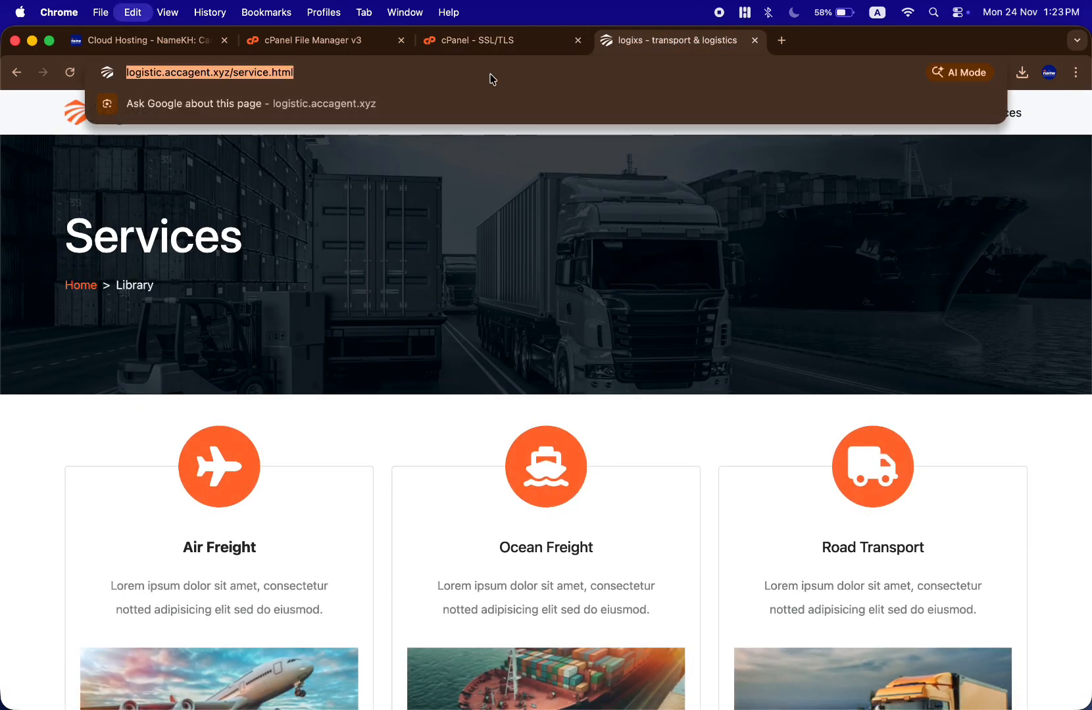
{"action": "left_click", "coordinate": [1077, 72]}
{"action": "left_click", "coordinate": [934, 144]}
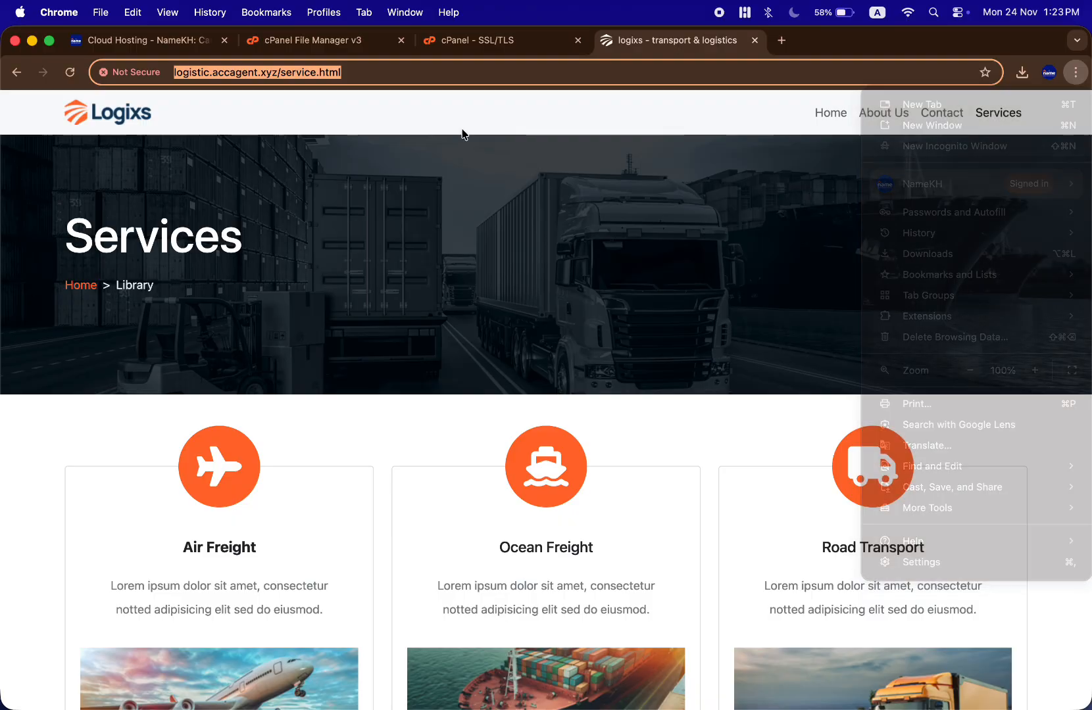
{"action": "key", "text": "super+v"}
{"action": "key", "text": "Return"}
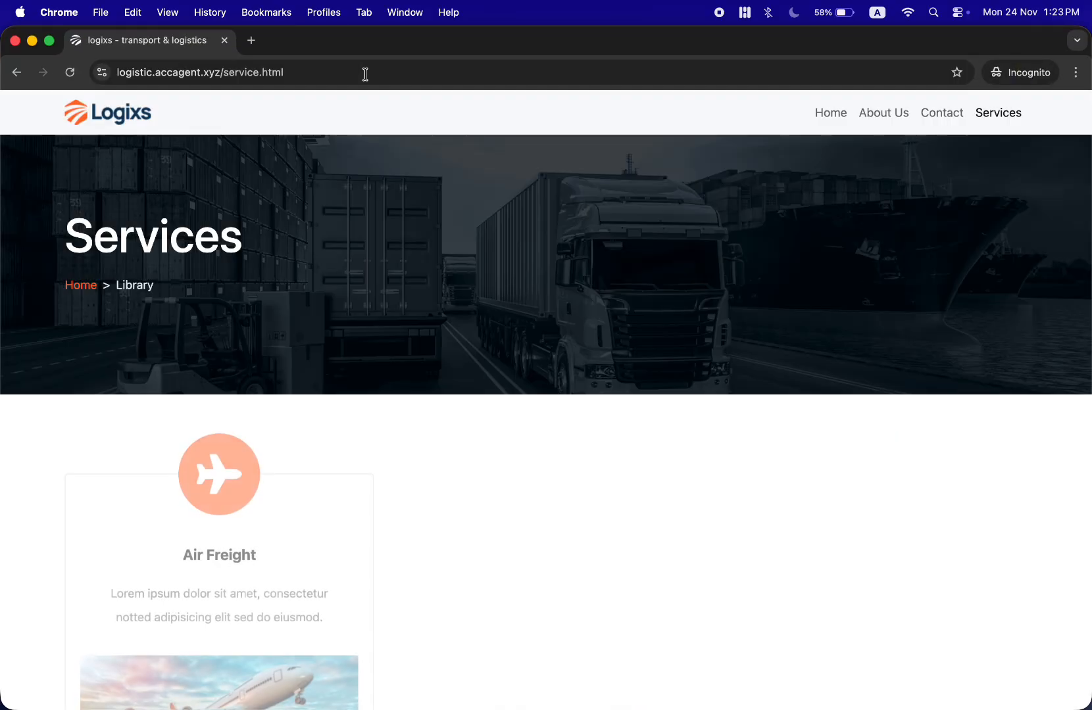
{"action": "left_click", "coordinate": [102, 67]}
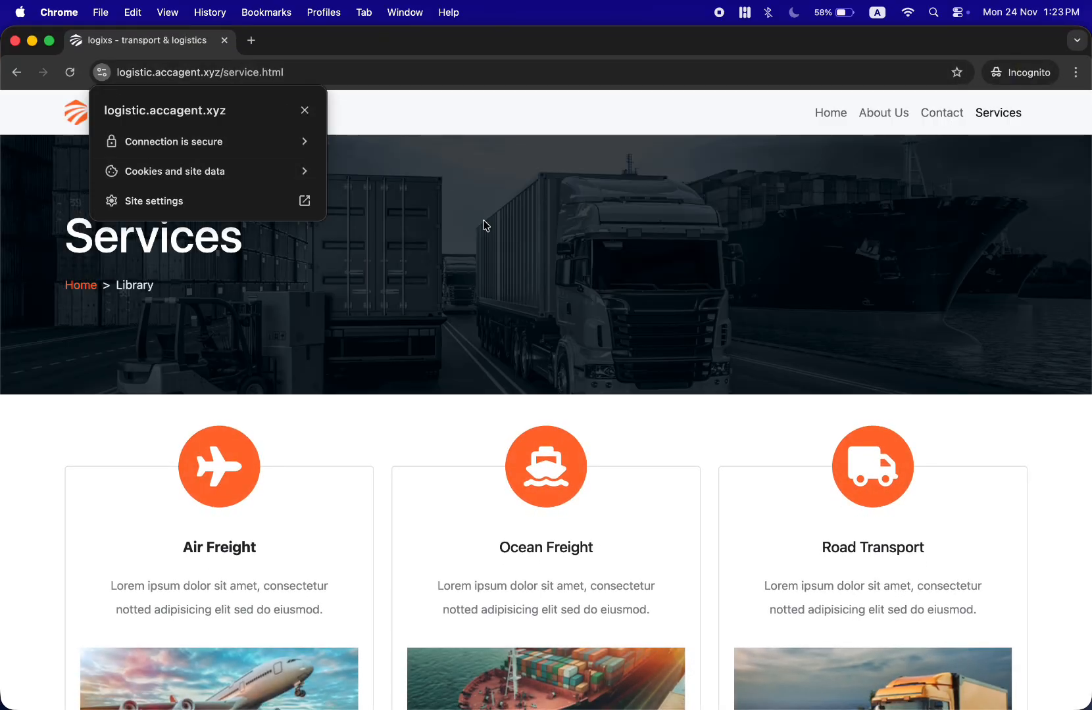
Visit the About Us, Contact and Services pages in the incognito window, look through Services to the footer, and close the window.
{"action": "left_click", "coordinate": [672, 194]}
{"action": "left_click", "coordinate": [885, 125]}
{"action": "left_click", "coordinate": [953, 120]}
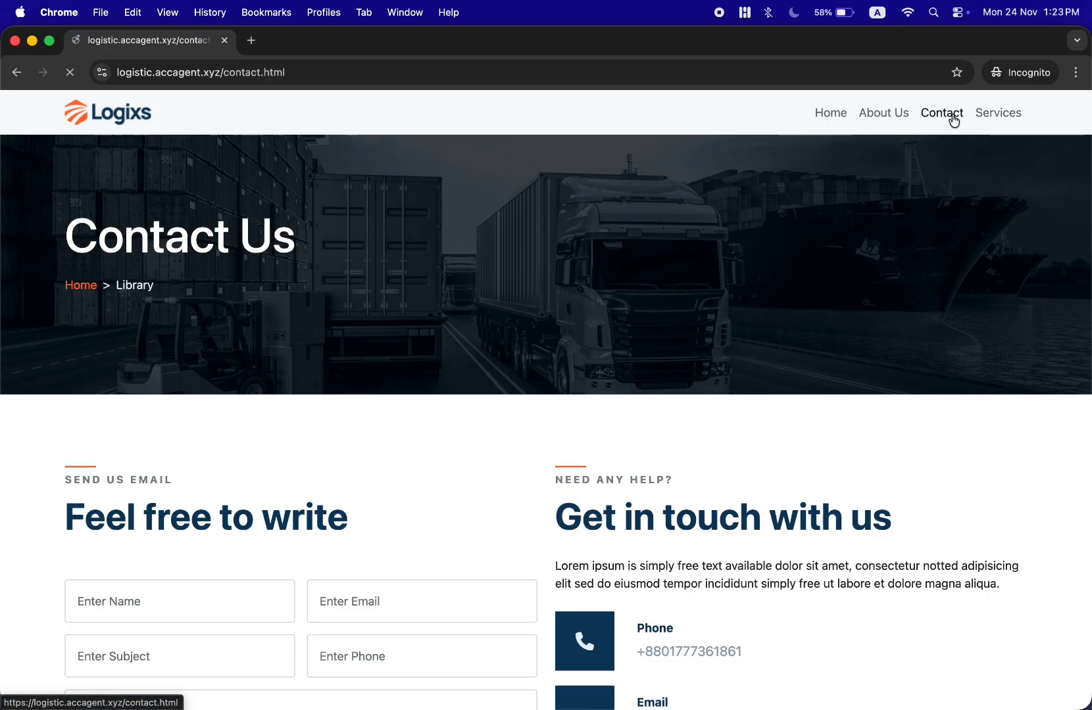
{"action": "left_click", "coordinate": [998, 113]}
{"action": "scroll", "coordinate": [482, 405], "scroll_direction": "down", "scroll_amount": 5}
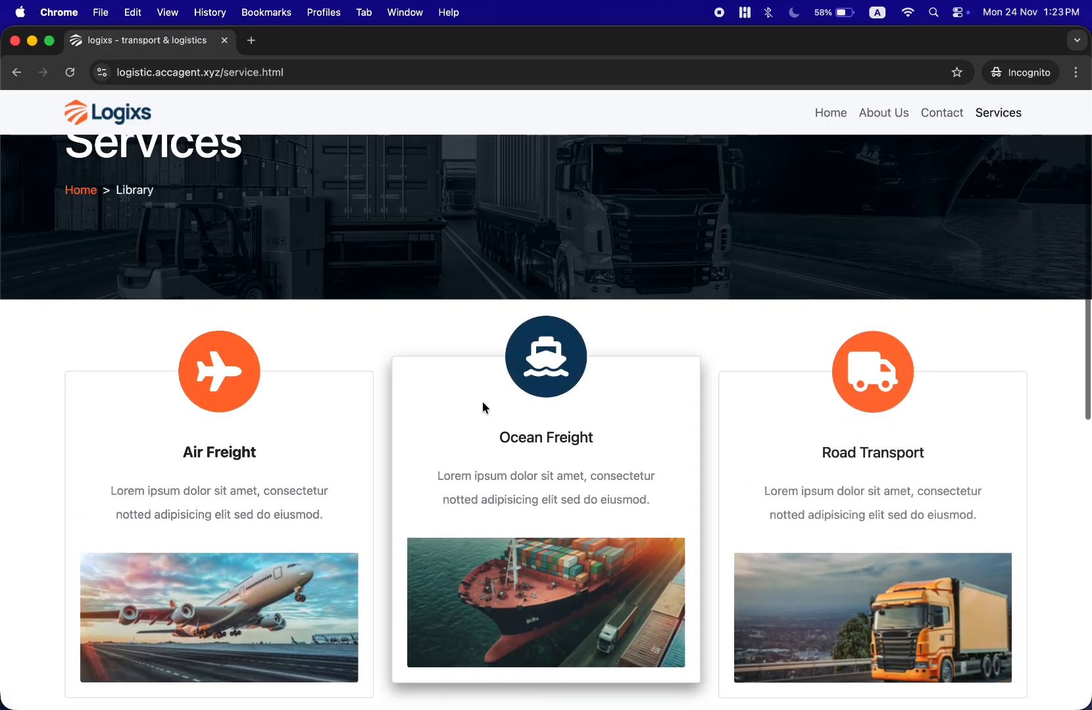
{"action": "scroll", "coordinate": [482, 404], "scroll_direction": "up", "scroll_amount": 5}
{"action": "scroll", "coordinate": [482, 405], "scroll_direction": "down", "scroll_amount": 10}
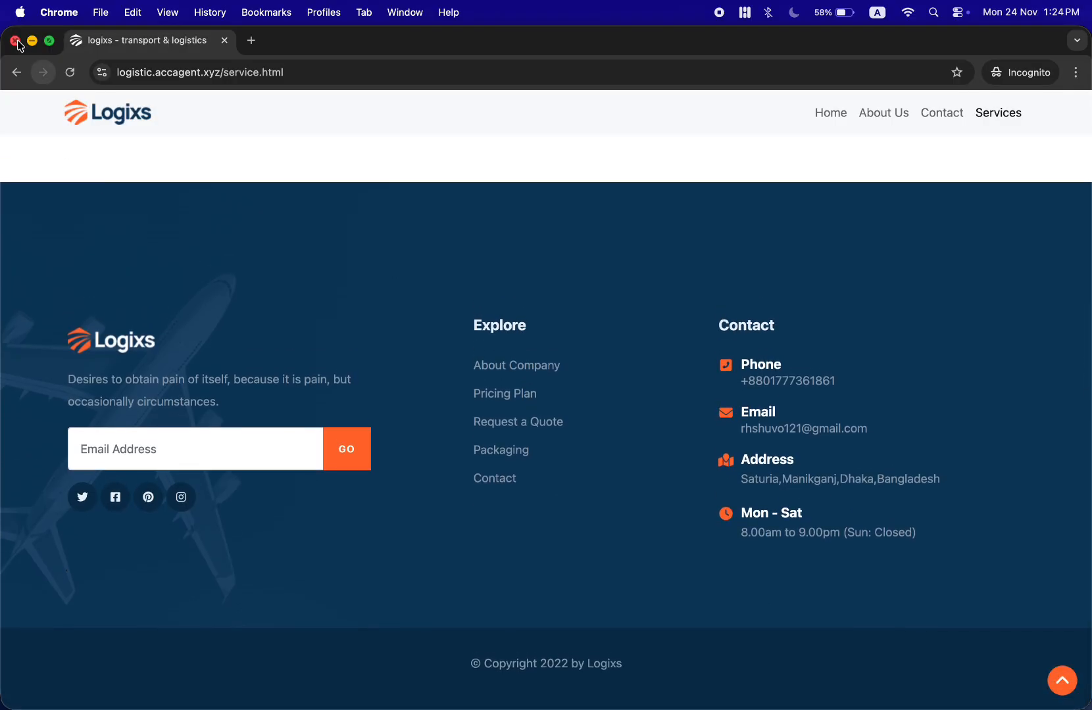
{"action": "left_click", "coordinate": [14, 40]}
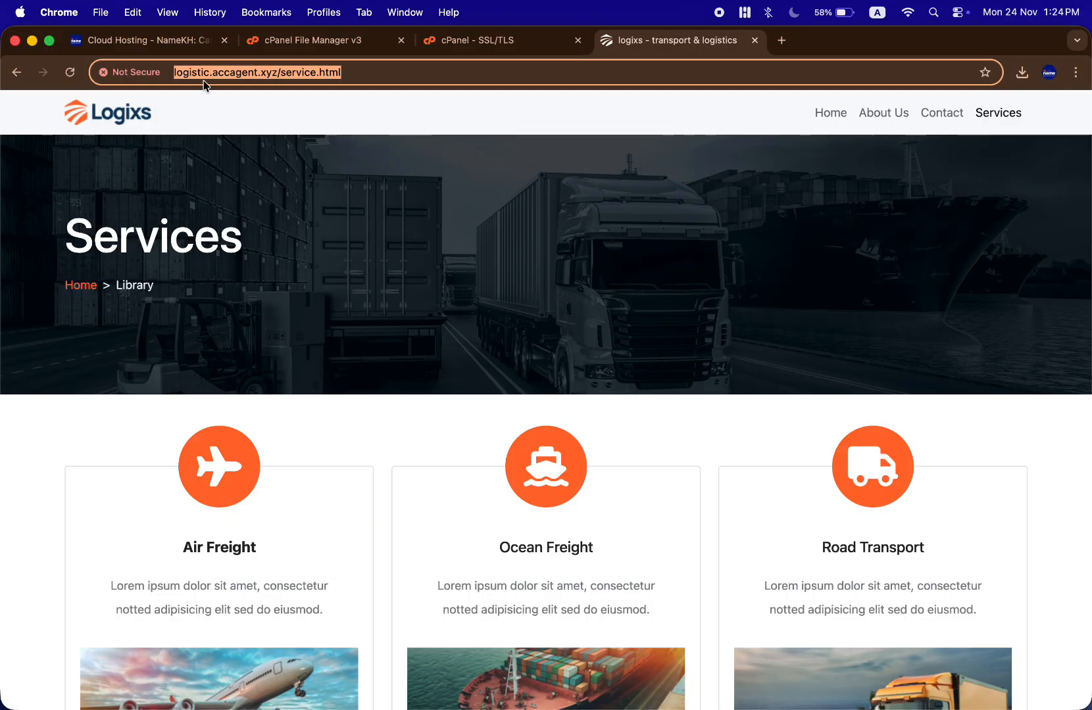